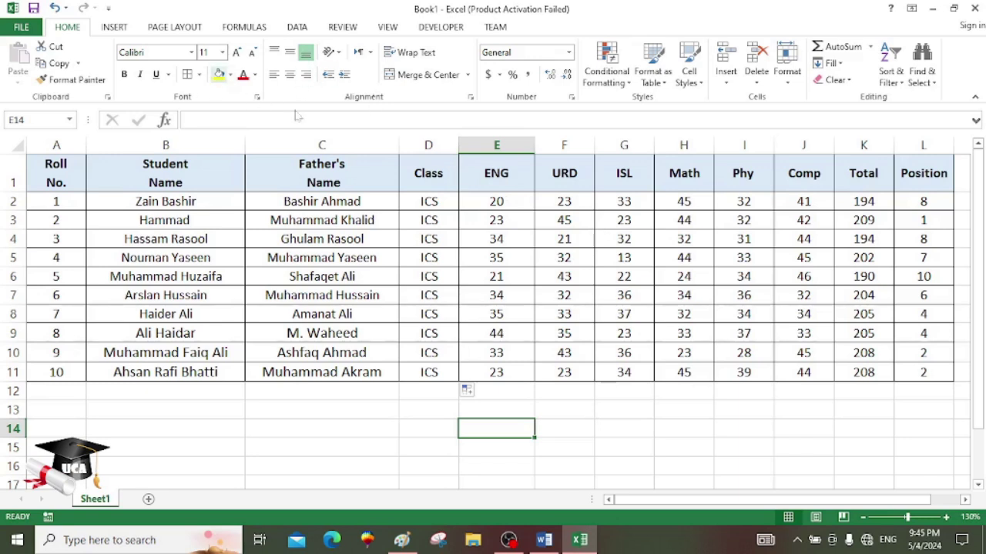
# Clear the existing formulas from the Total column, cells K2:K11
pyautogui.click(859, 202)
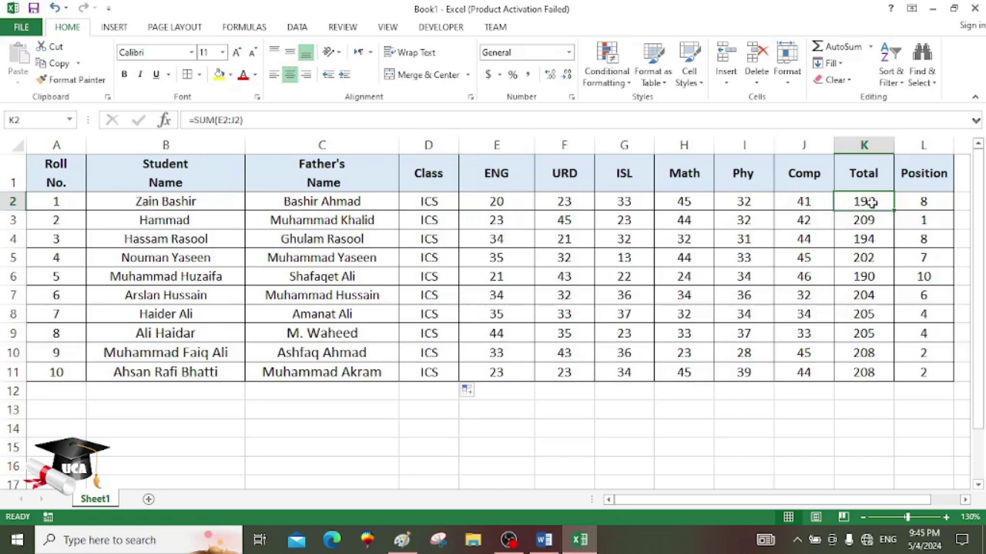
pyautogui.moveTo(869, 201); pyautogui.dragTo(856, 370)
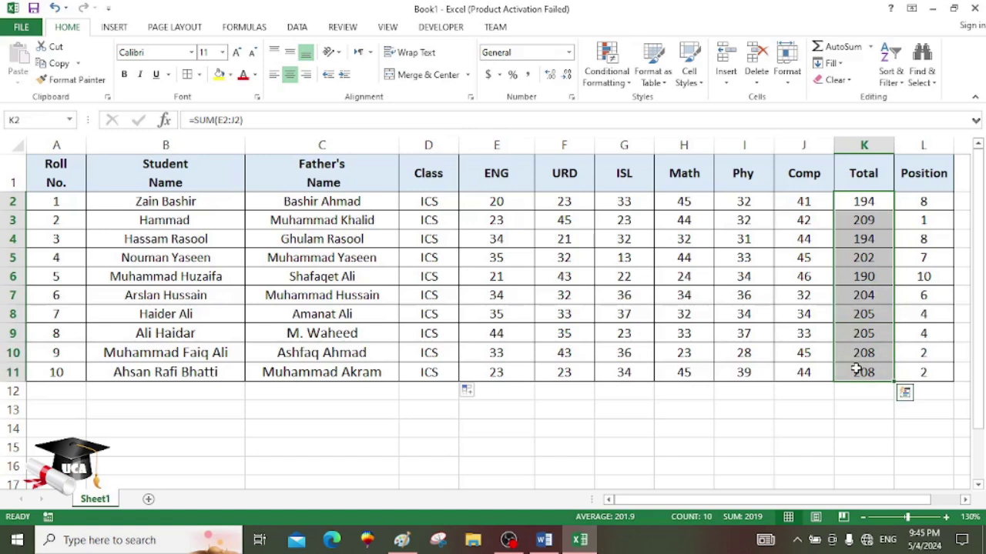
pyautogui.press('Delete')
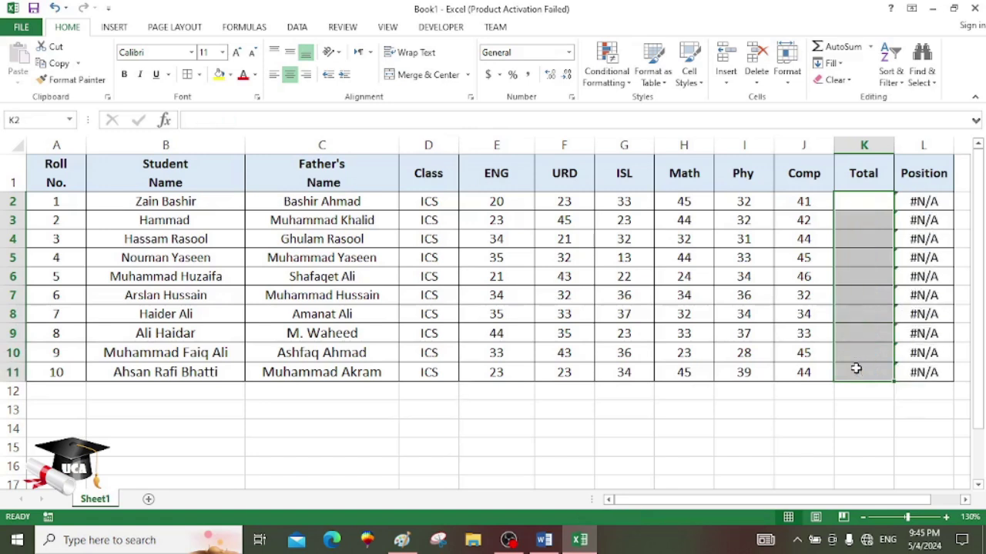
# Calculate the first student's total in K2 with =SUM(E2:J2) and fill the formula down to K11
pyautogui.click(879, 205)
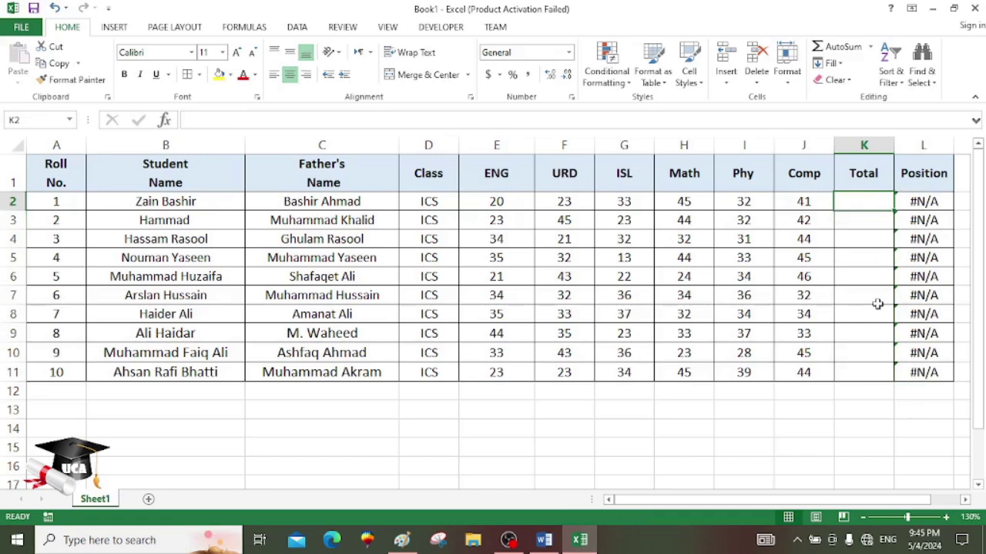
pyautogui.write('=')
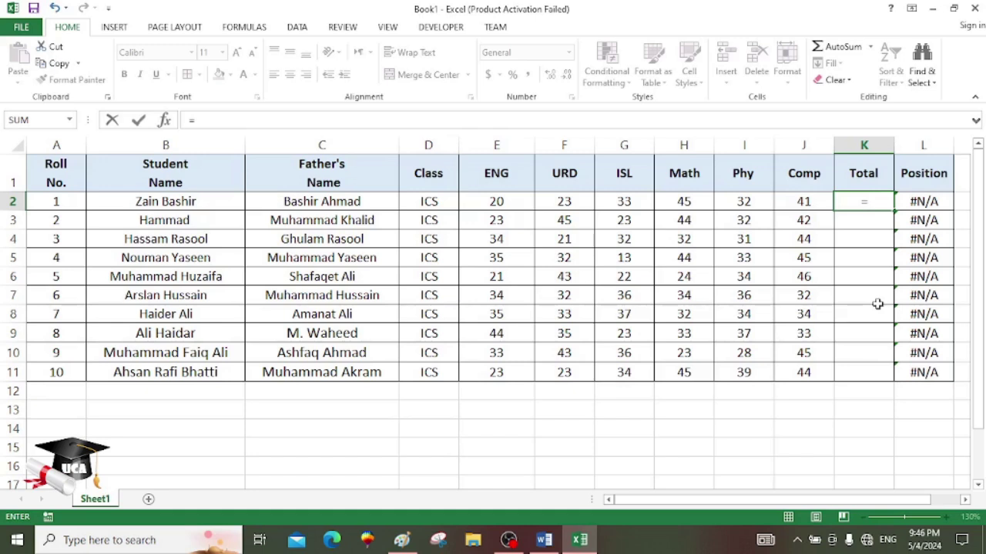
pyautogui.write('sum')
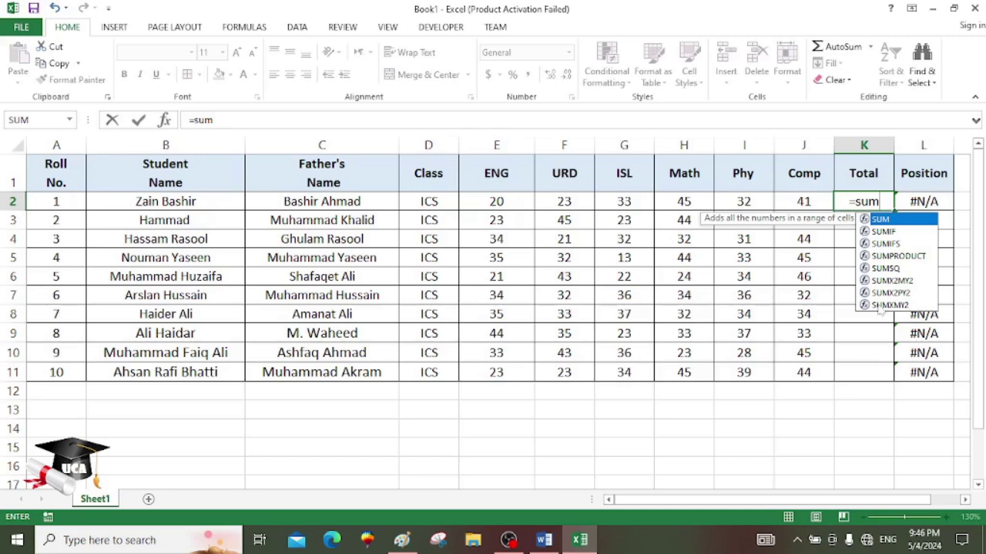
pyautogui.press('Tab')
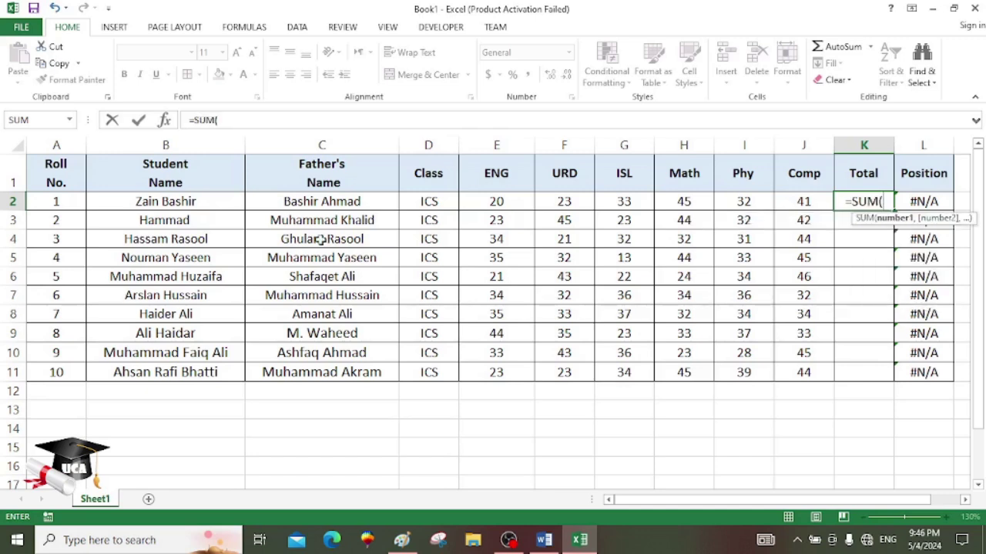
pyautogui.moveTo(522, 201); pyautogui.dragTo(790, 199)
pyautogui.press('Return')
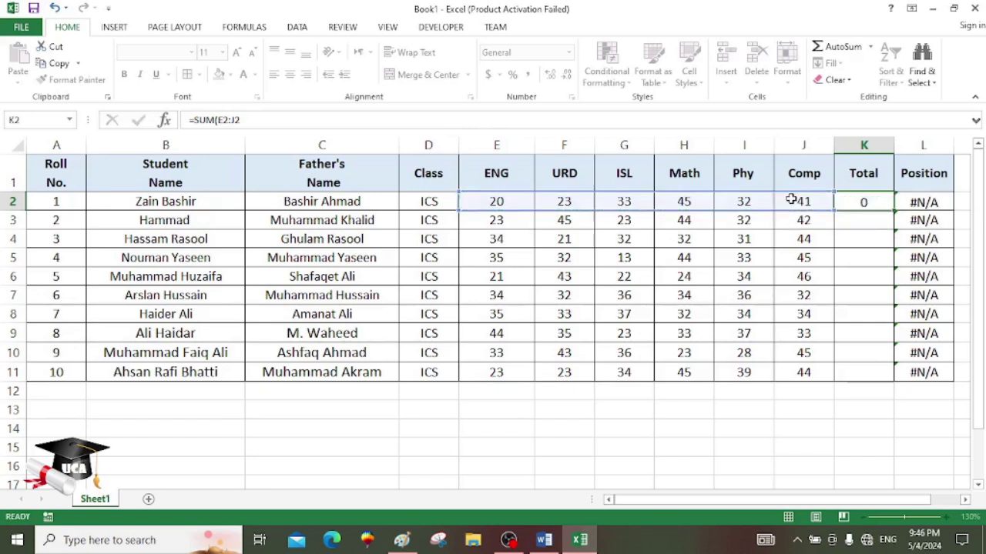
pyautogui.click(873, 197)
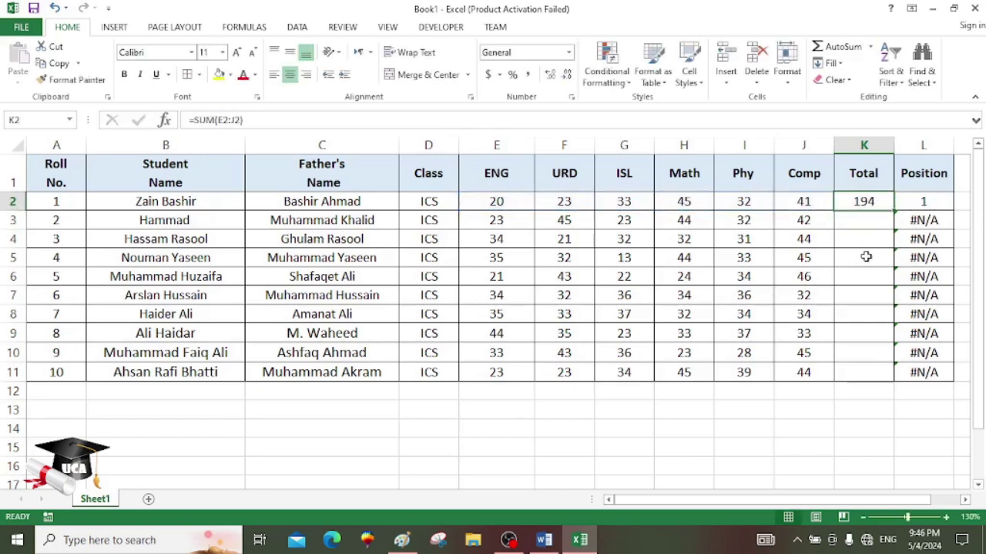
pyautogui.moveTo(897, 211); pyautogui.dragTo(884, 384)
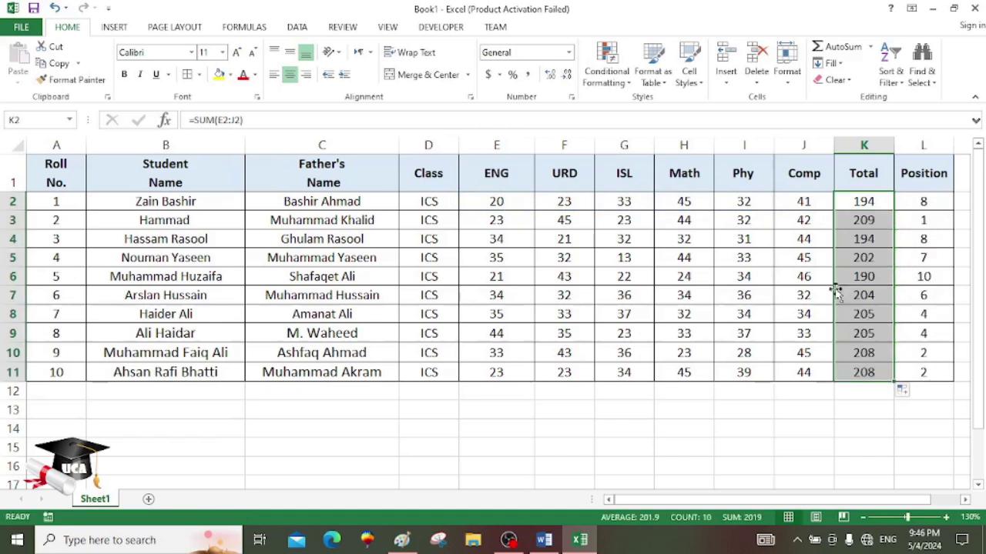
# Clear the existing formulas from the Position column, cells L2:L11
pyautogui.click(924, 202)
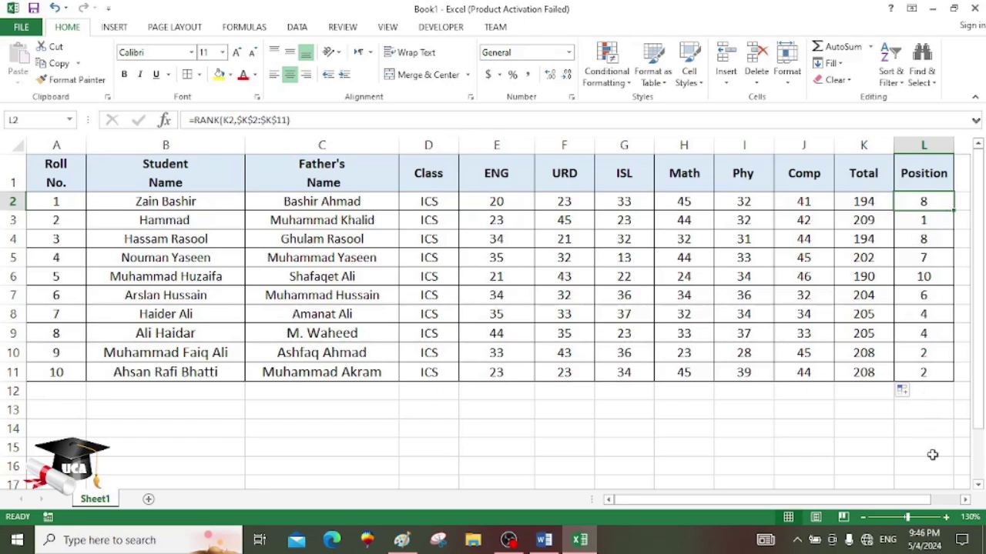
pyautogui.click(947, 518)
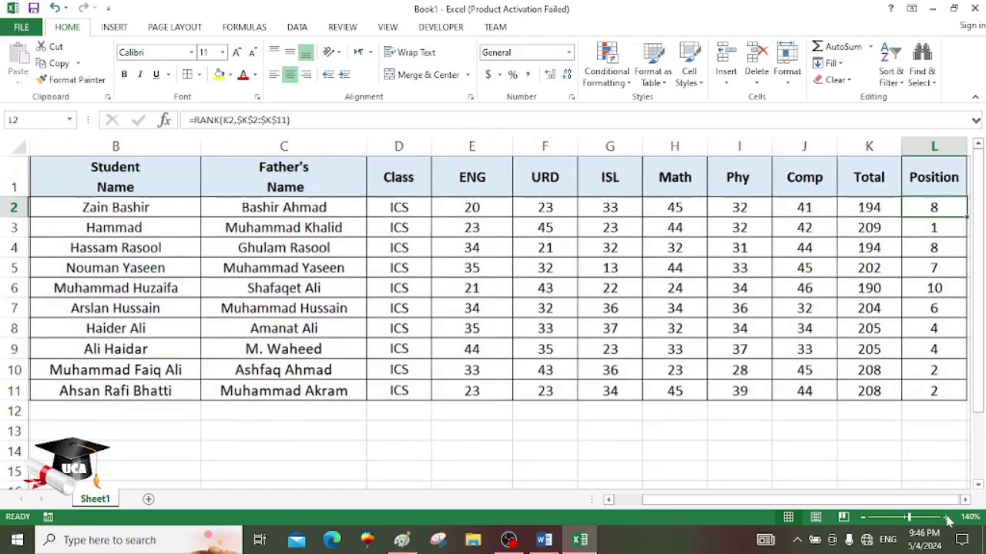
pyautogui.click(946, 518)
pyautogui.click(947, 518)
pyautogui.click(947, 518)
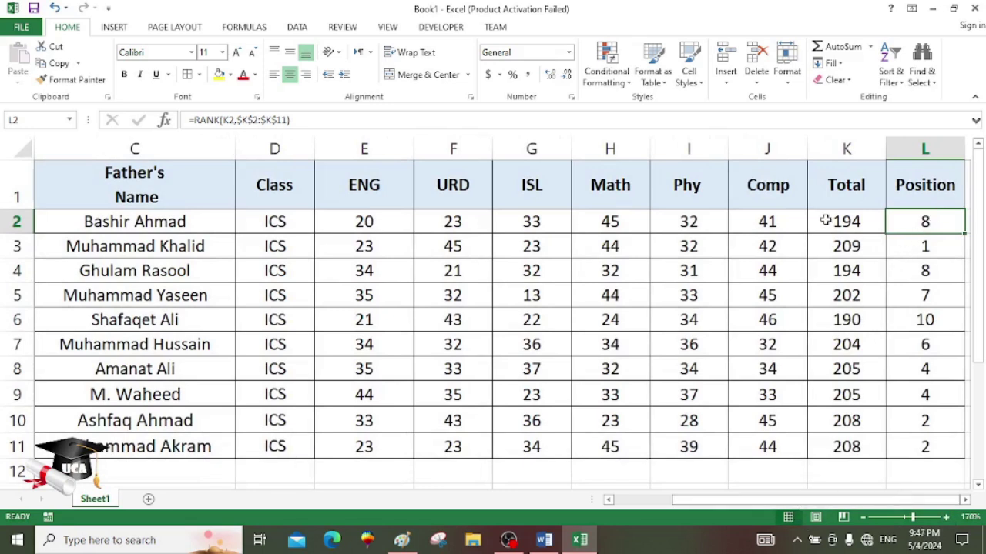
pyautogui.click(906, 248)
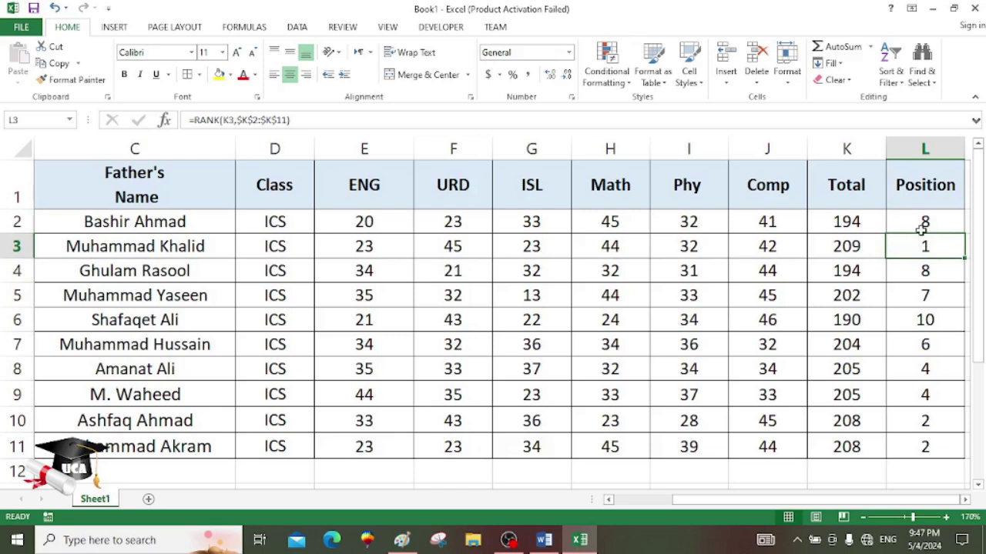
pyautogui.moveTo(923, 223); pyautogui.dragTo(905, 449)
pyautogui.press('Delete')
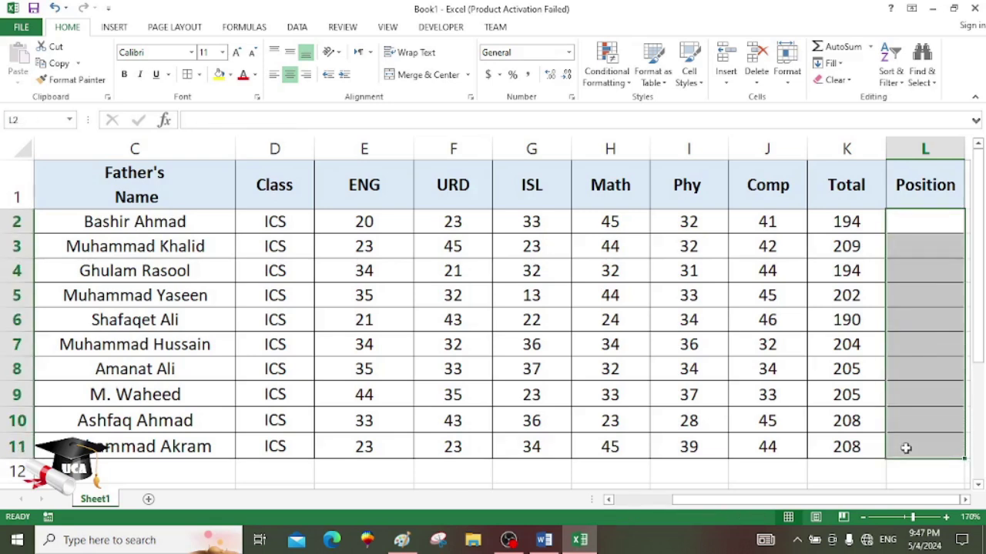
# Start a formula with the plain RANK function in L2, the first cell under Position
pyautogui.write('=r')
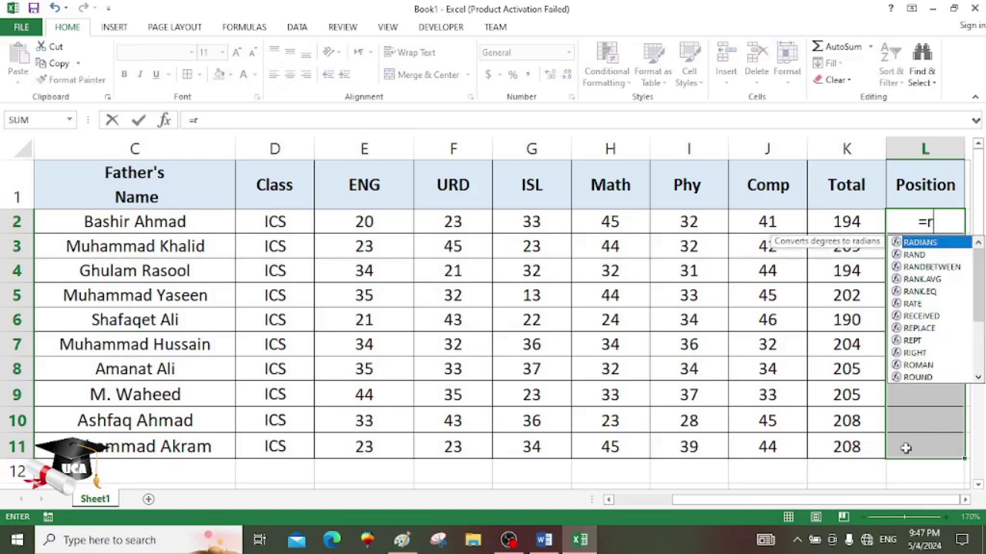
pyautogui.write('ank')
pyautogui.press('Down')
pyautogui.press('Tab')
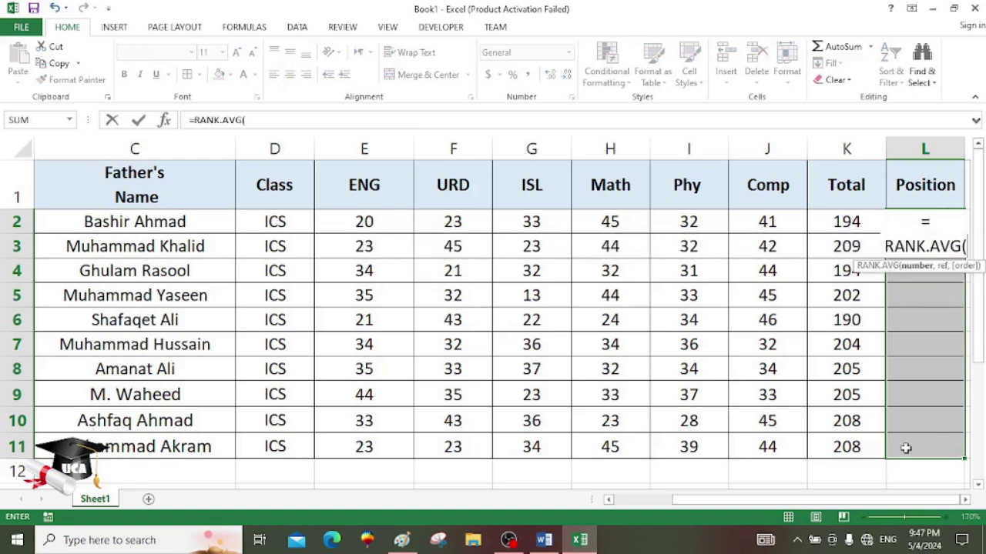
pyautogui.press('BackSpace')
pyautogui.press('BackSpace')
pyautogui.press('BackSpace')
pyautogui.press('BackSpace')
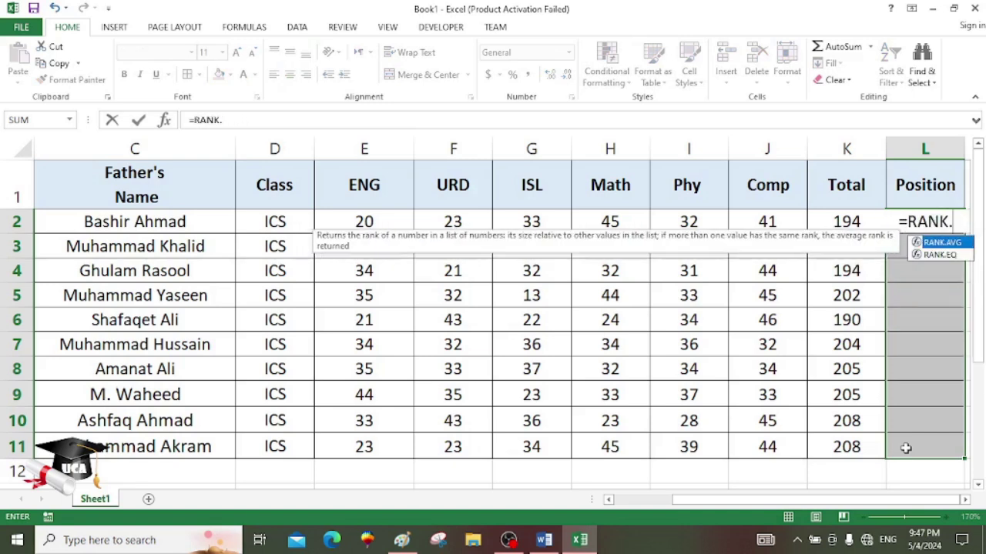
pyautogui.press('BackSpace')
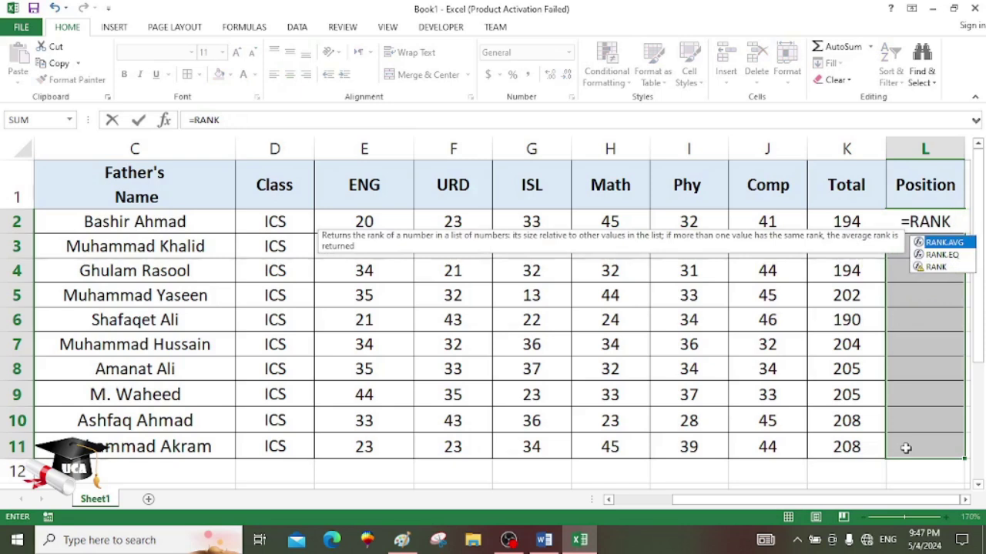
pyautogui.write('(')
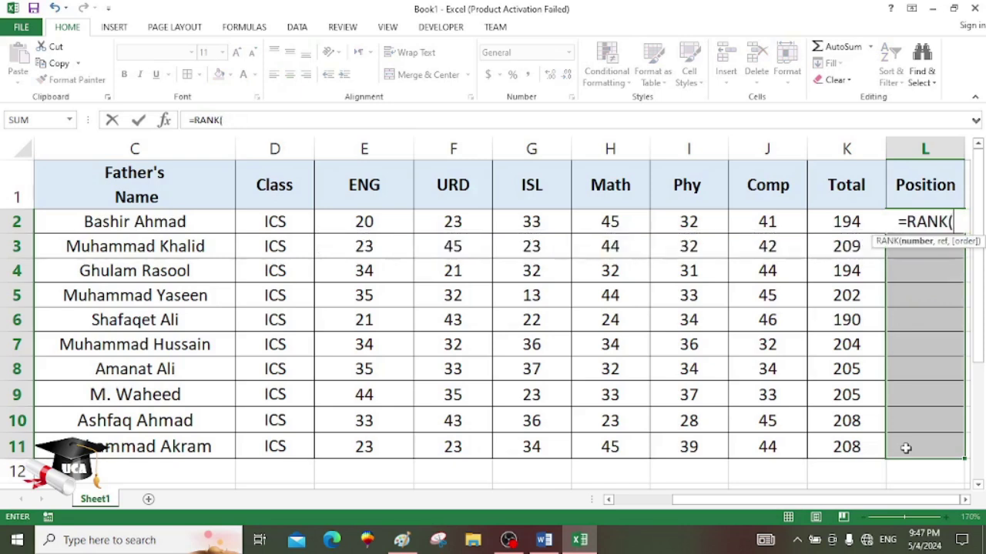
# Complete the RANK formula in L2 with K2 as the number and the absolute range $K$2:$K$11 as the reference
pyautogui.click(850, 220)
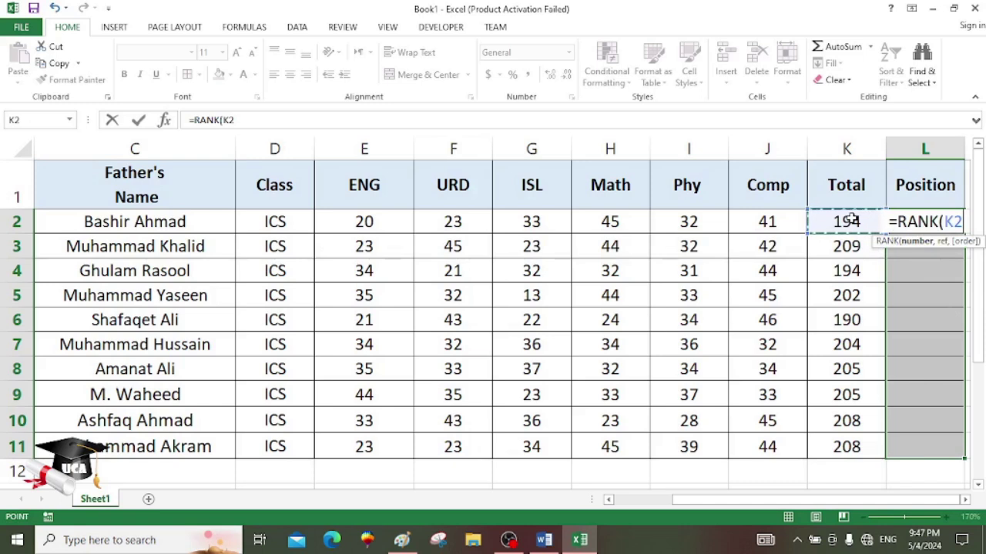
pyautogui.write(',')
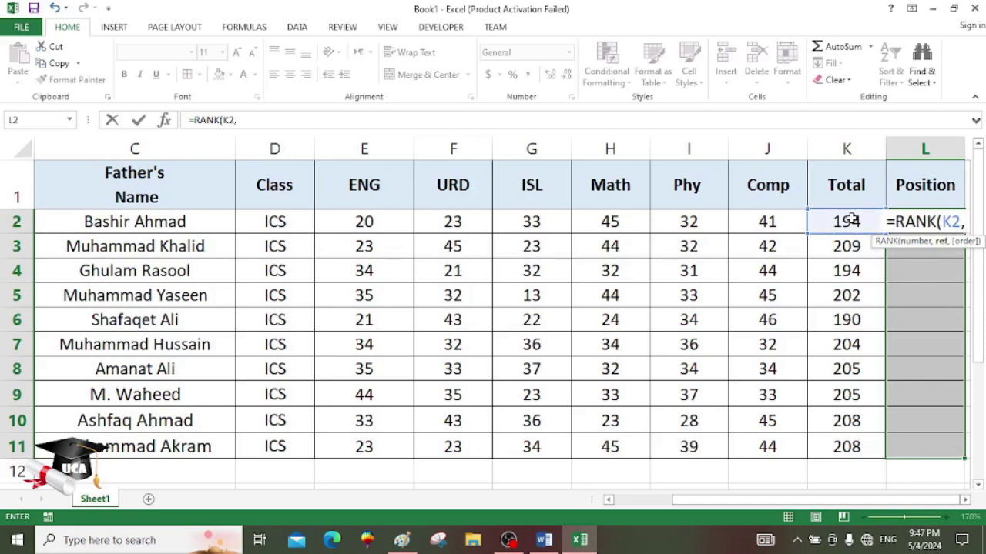
pyautogui.moveTo(829, 223); pyautogui.dragTo(822, 440)
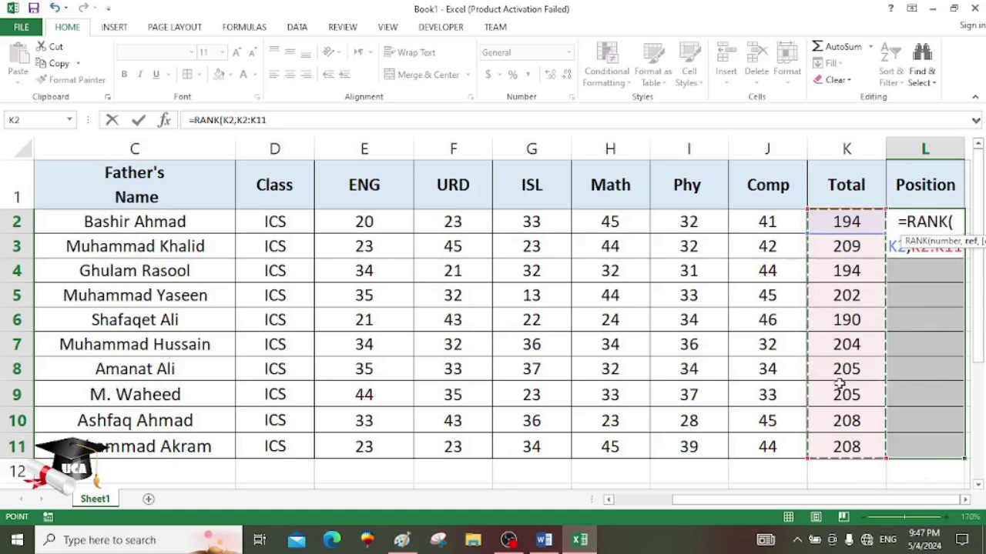
pyautogui.press('F4')
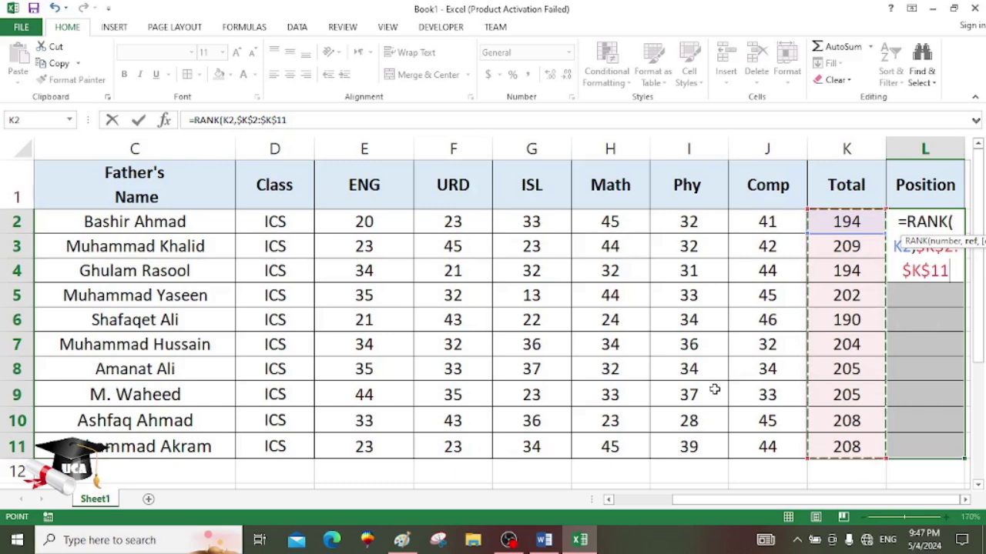
pyautogui.write(')')
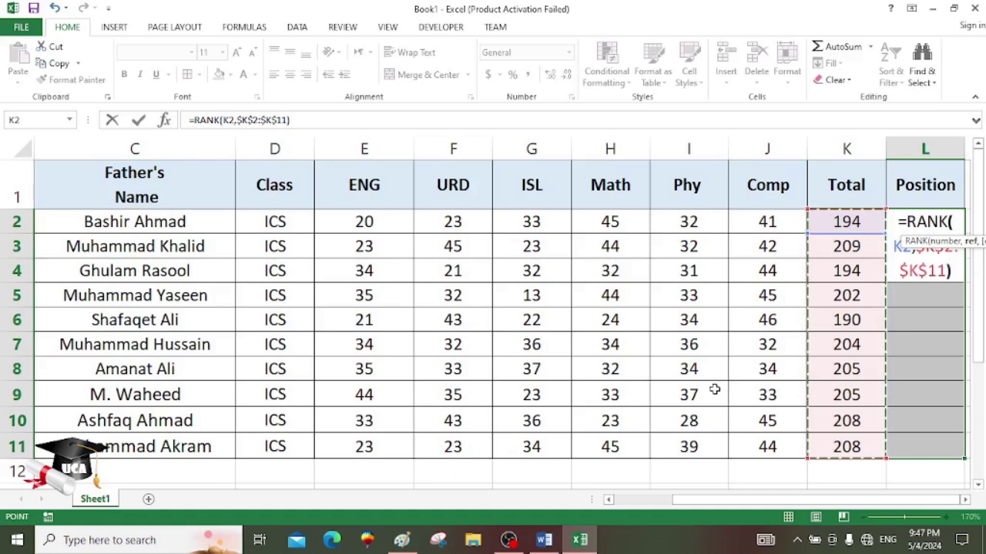
pyautogui.press('Return')
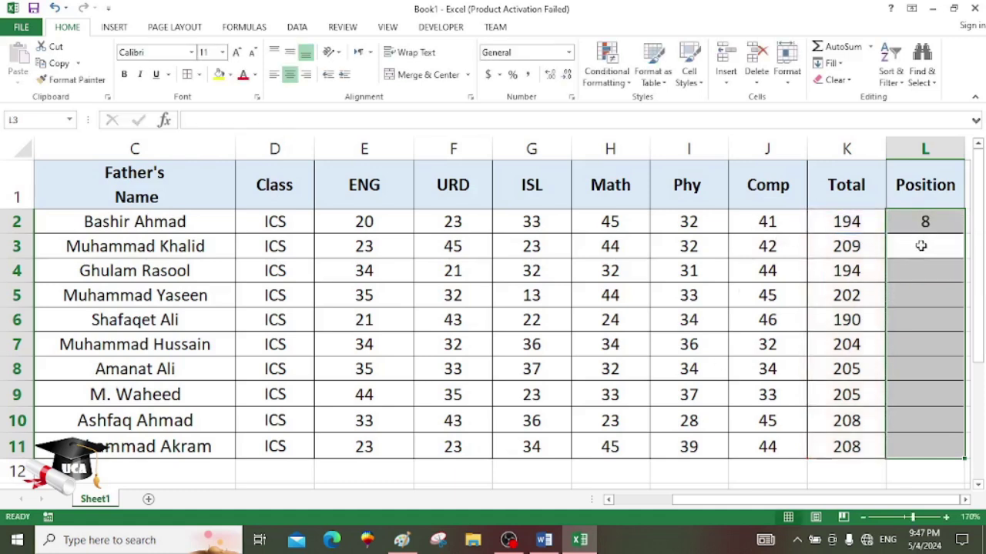
# Fill the RANK formula from L2 down to L11
pyautogui.click(929, 222)
pyautogui.moveTo(964, 232); pyautogui.dragTo(935, 462)
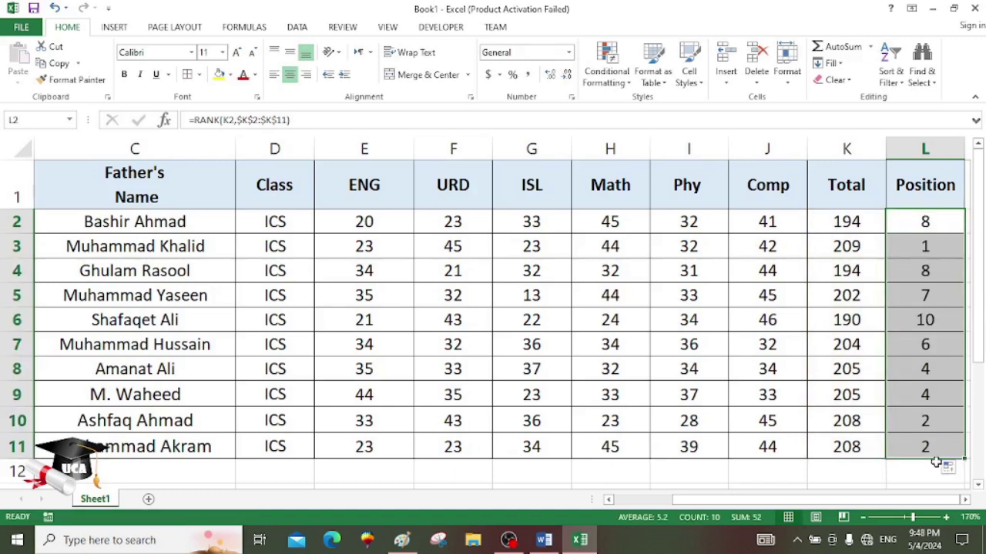
pyautogui.click(362, 316)
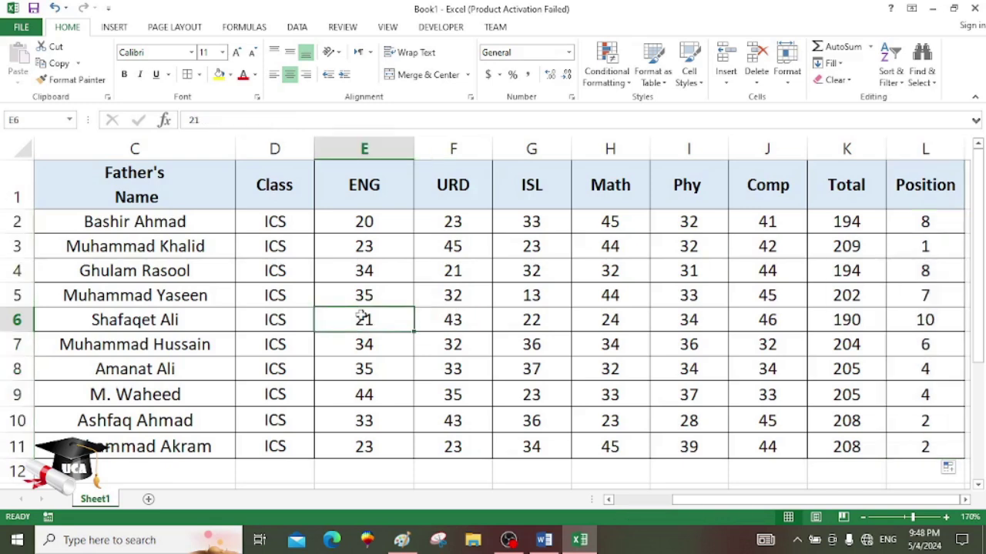
# Save the workbook to the Desktop as an Excel Workbook named Data
pyautogui.hotkey('ctrl', 's')
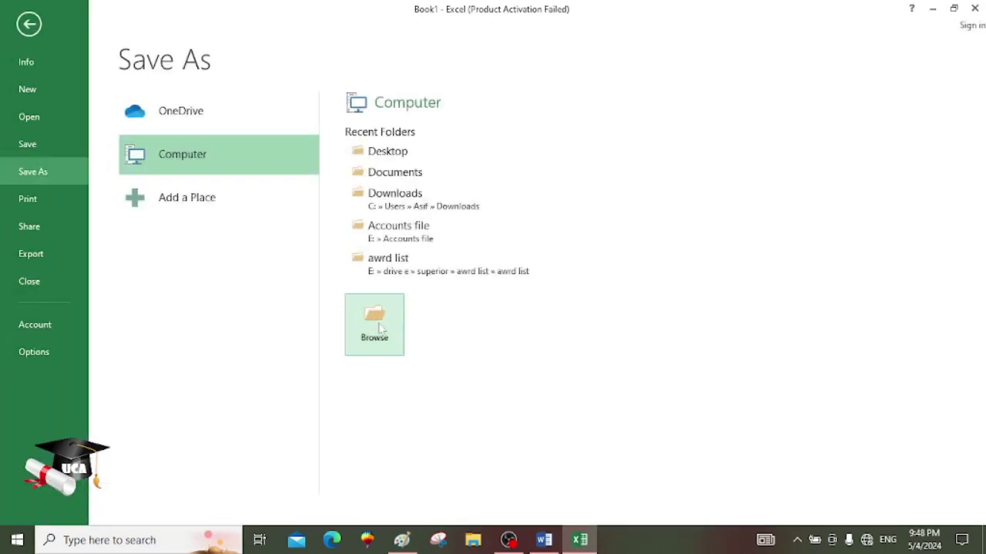
pyautogui.click(378, 326)
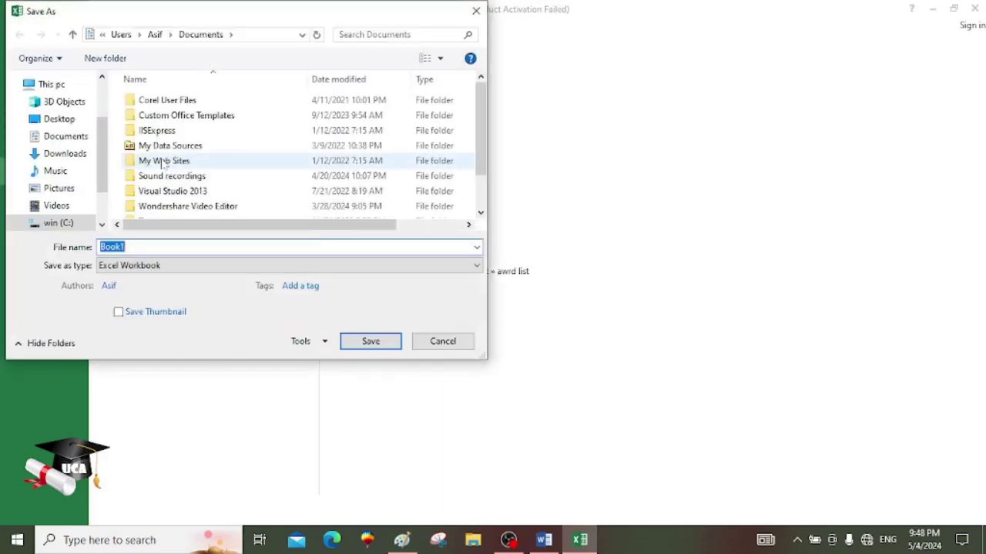
pyautogui.click(68, 121)
pyautogui.click(178, 247)
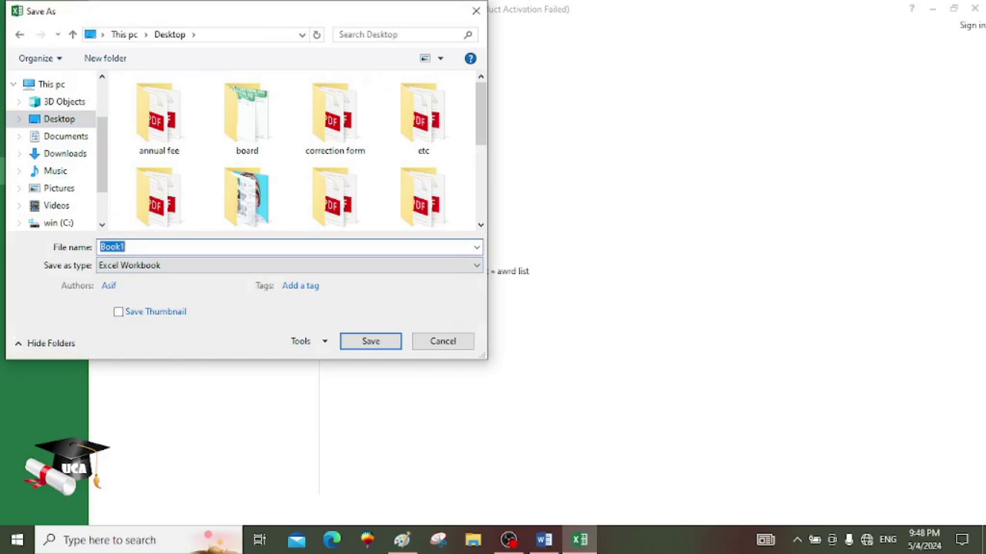
pyautogui.write('Data')
pyautogui.press('Return')
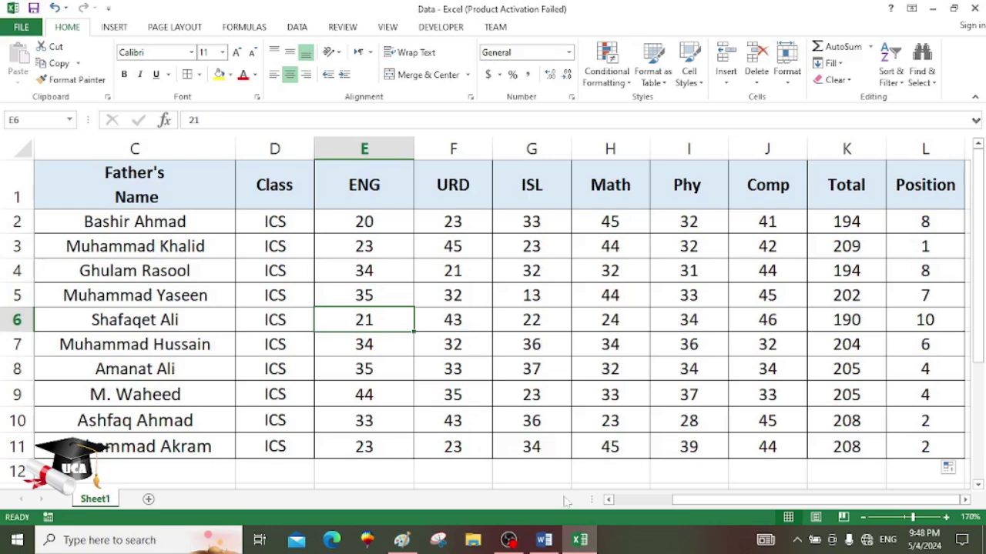
# Switch to the blank Word document and insert a table with 1 column and 10 rows
pyautogui.click(545, 540)
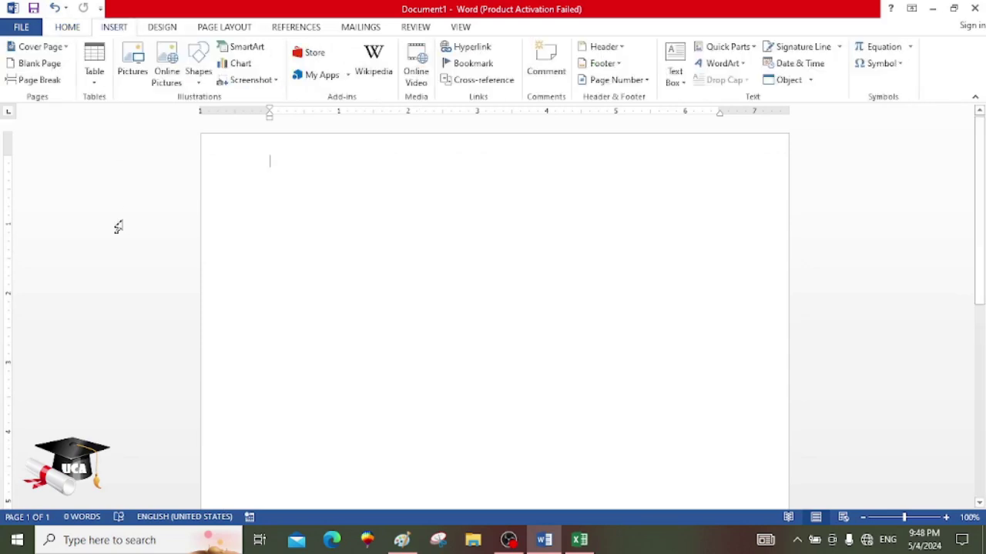
pyautogui.click(98, 83)
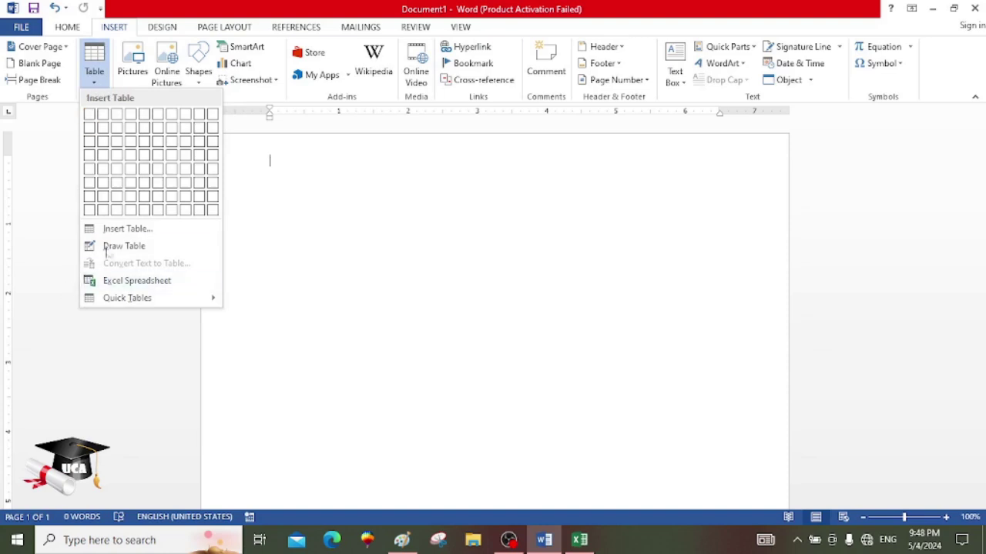
pyautogui.click(116, 229)
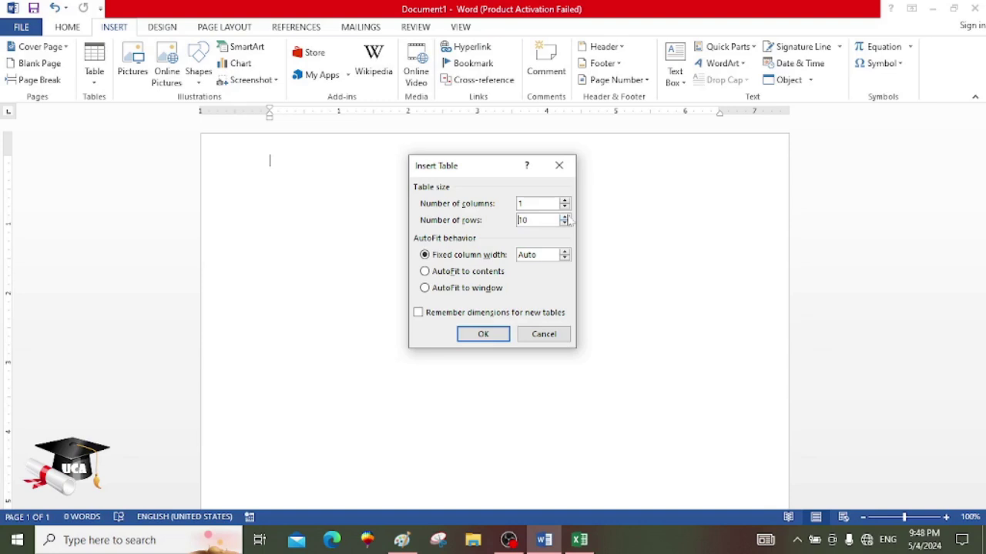
pyautogui.click(484, 334)
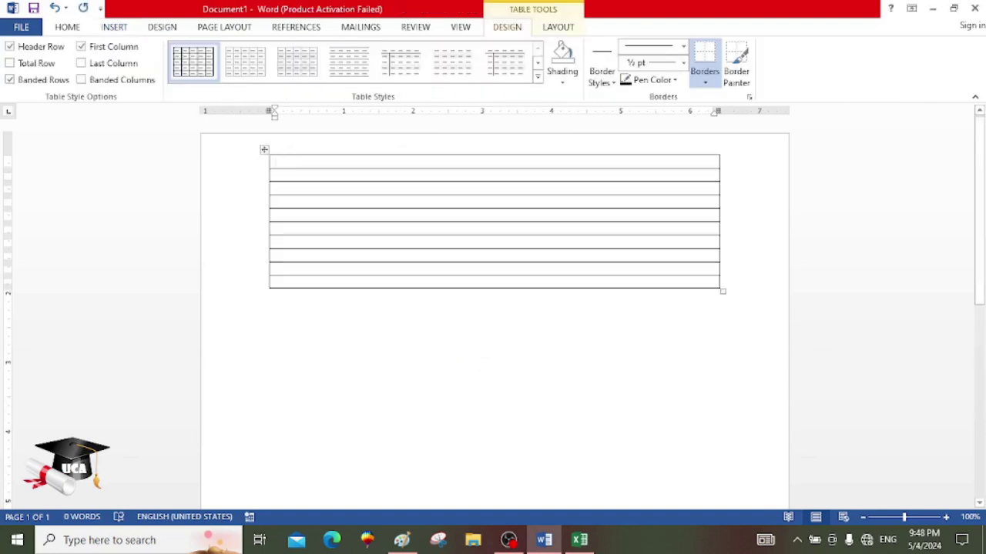
# Select all ten table rows and raise their row height to 7.2"
pyautogui.moveTo(403, 161); pyautogui.dragTo(435, 282)
pyautogui.click(558, 28)
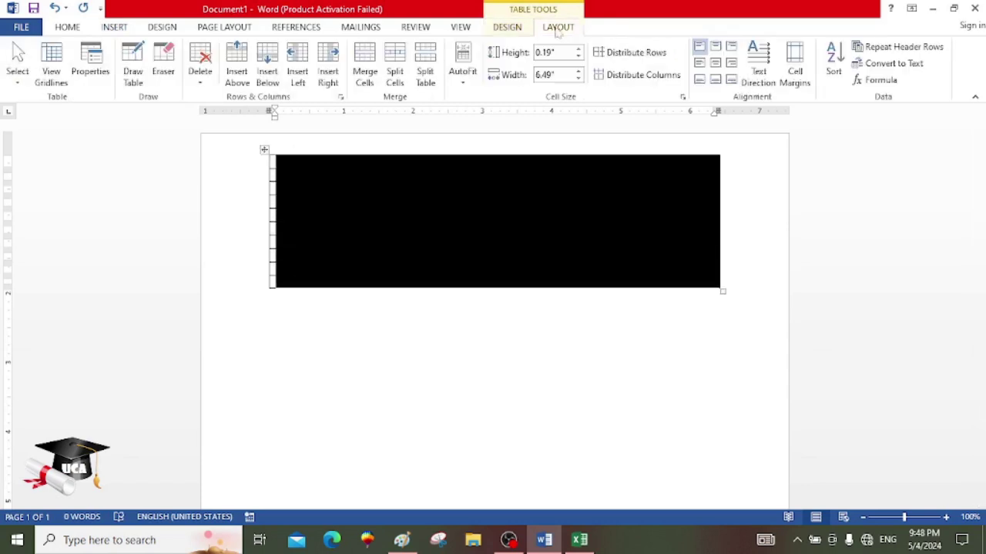
pyautogui.click(578, 49)
pyautogui.click(577, 49)
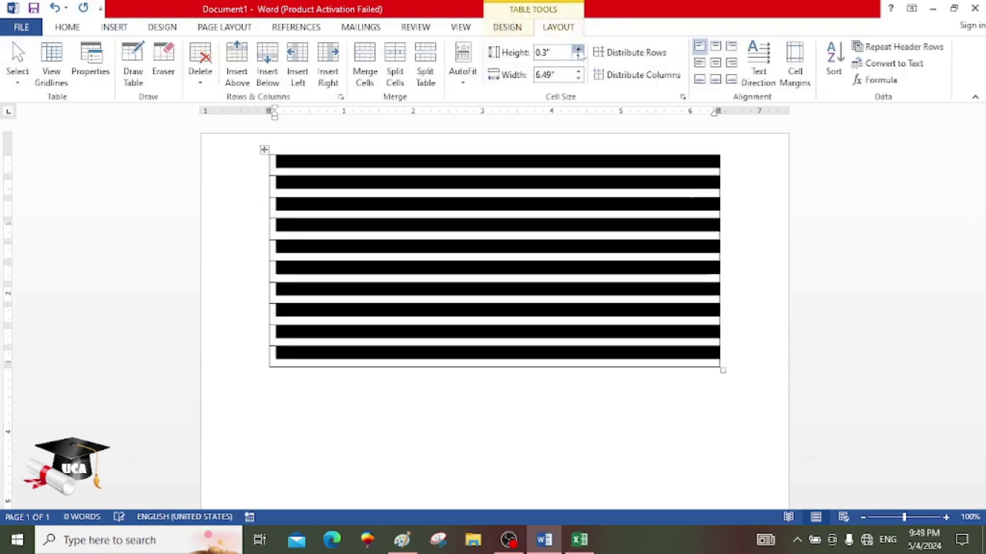
pyautogui.click(578, 49)
pyautogui.click(578, 50)
pyautogui.click(577, 50)
pyautogui.click(578, 50)
pyautogui.click(578, 51)
pyautogui.click(578, 50)
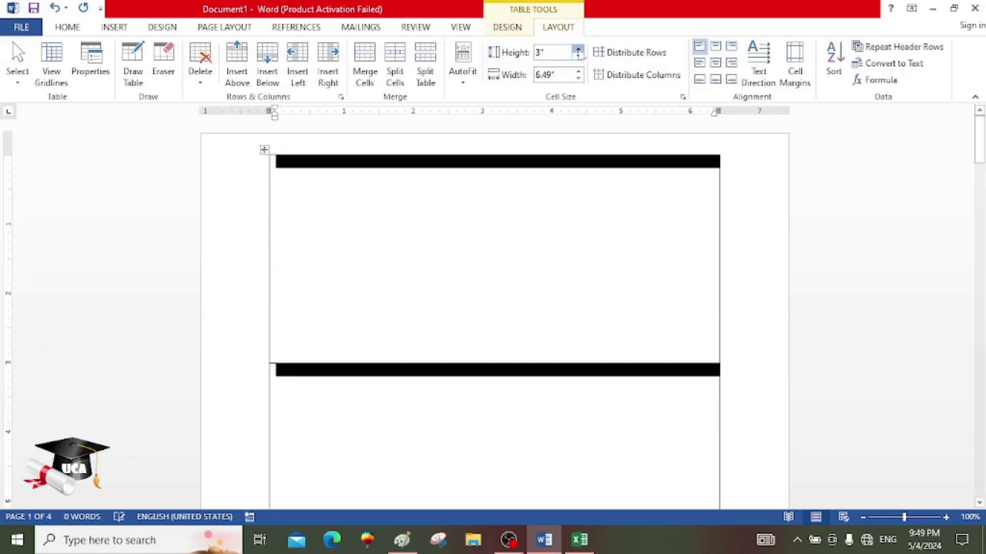
pyautogui.click(578, 51)
pyautogui.click(577, 51)
pyautogui.click(577, 51)
pyautogui.click(578, 51)
pyautogui.click(578, 51)
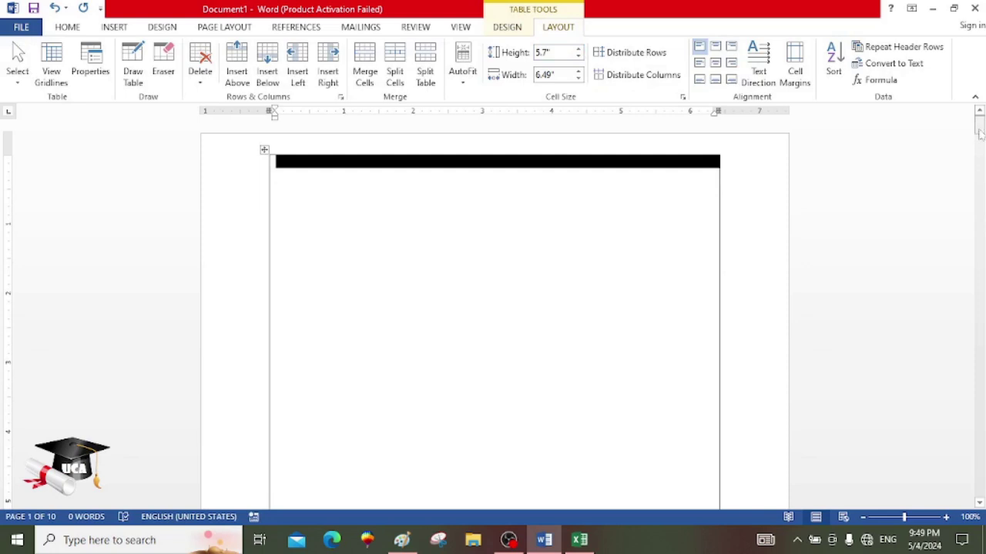
pyautogui.moveTo(979, 129)
pyautogui.mouseDown()
pyautogui.moveTo(980, 154)
pyautogui.moveTo(980, 131)
pyautogui.mouseUp()
pyautogui.click(577, 56)
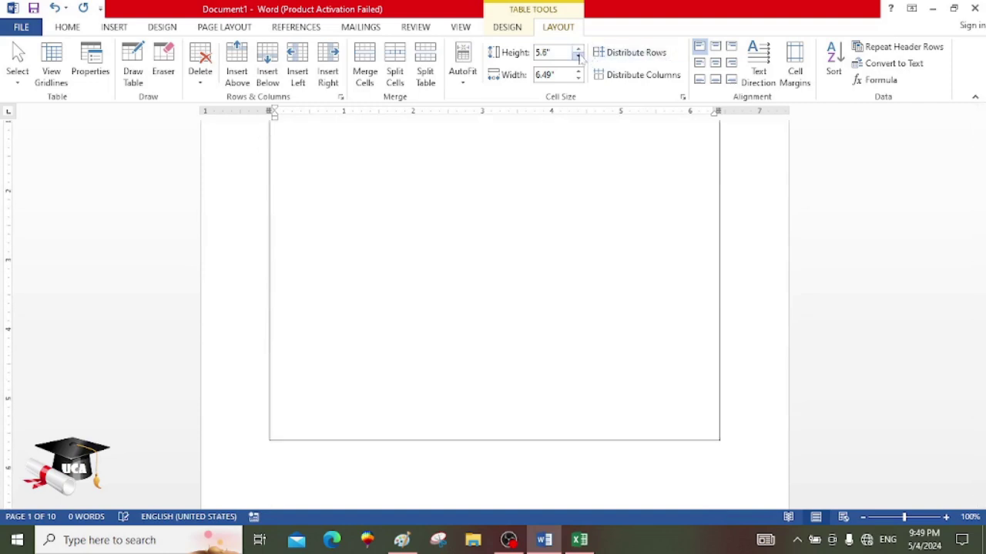
pyautogui.click(578, 56)
pyautogui.click(578, 57)
pyautogui.click(577, 57)
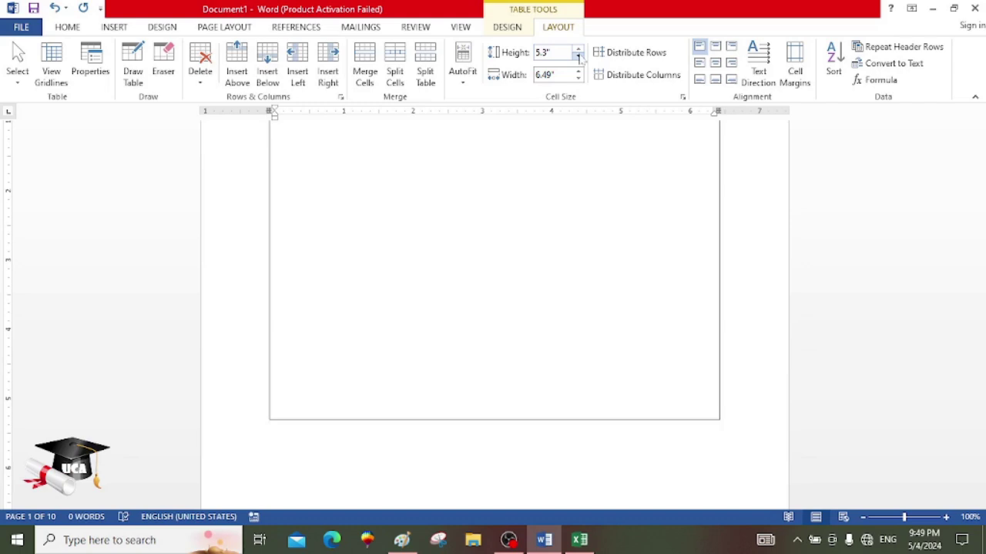
pyautogui.click(577, 49)
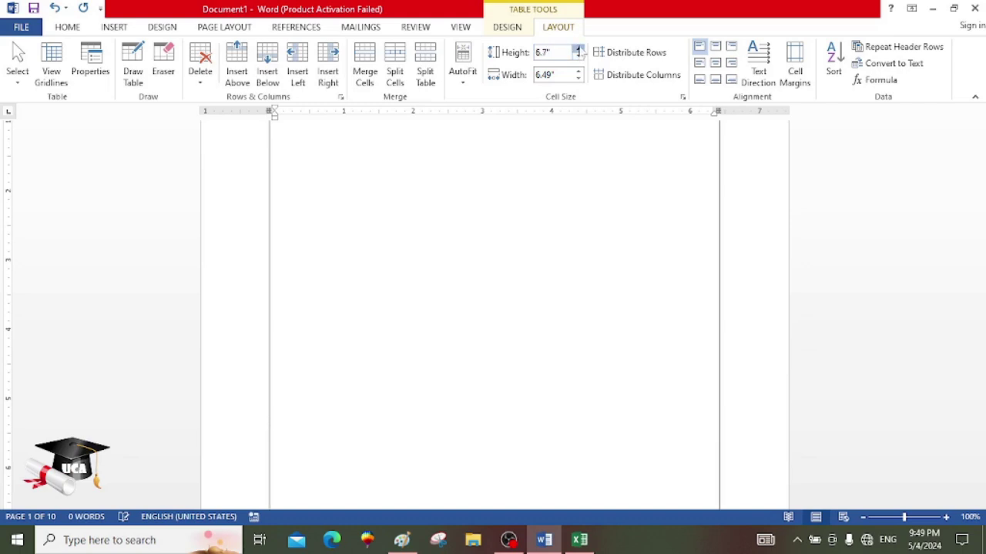
pyautogui.click(578, 51)
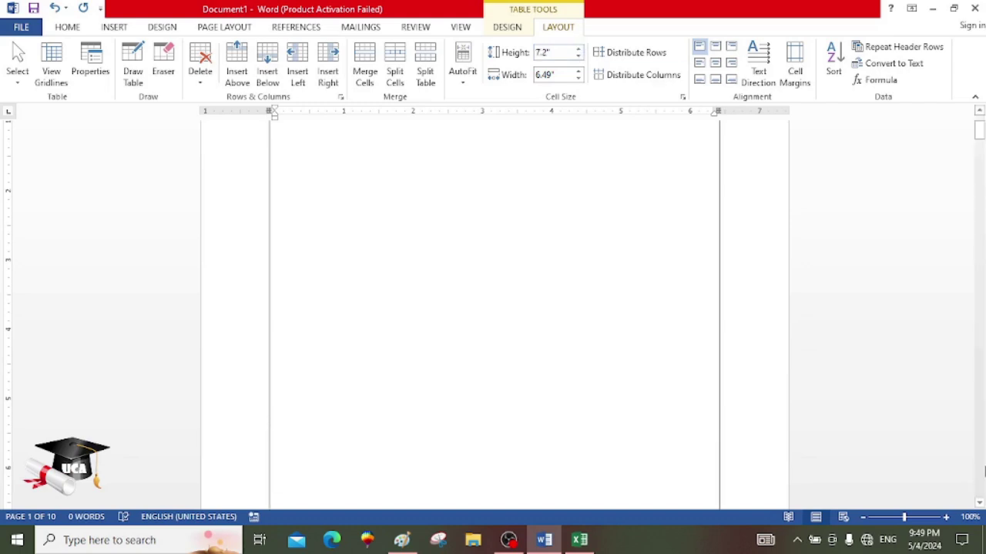
# Increase the height of the selected table rows to 10" so that each row fills a page
pyautogui.click(863, 518)
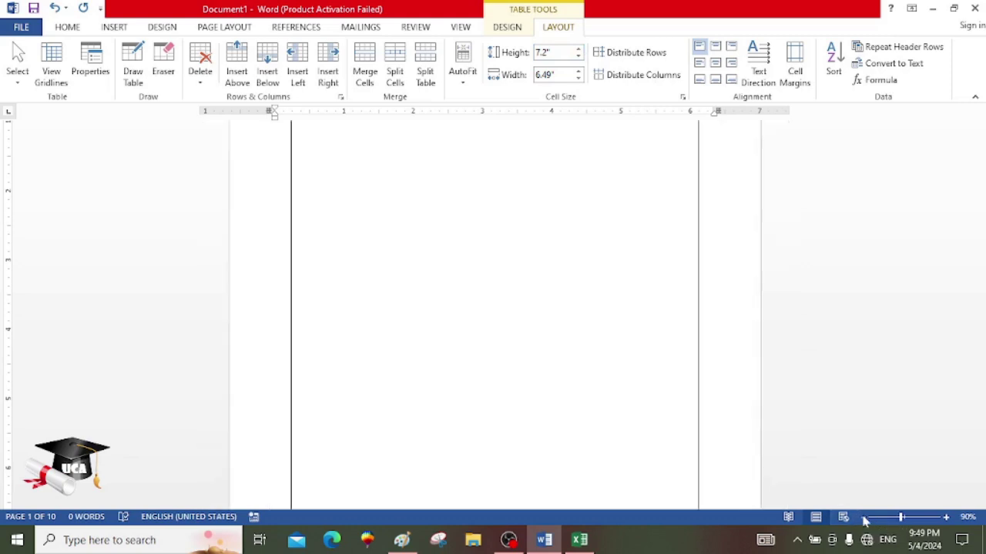
pyautogui.click(863, 518)
pyautogui.click(863, 518)
pyautogui.click(863, 518)
pyautogui.click(863, 518)
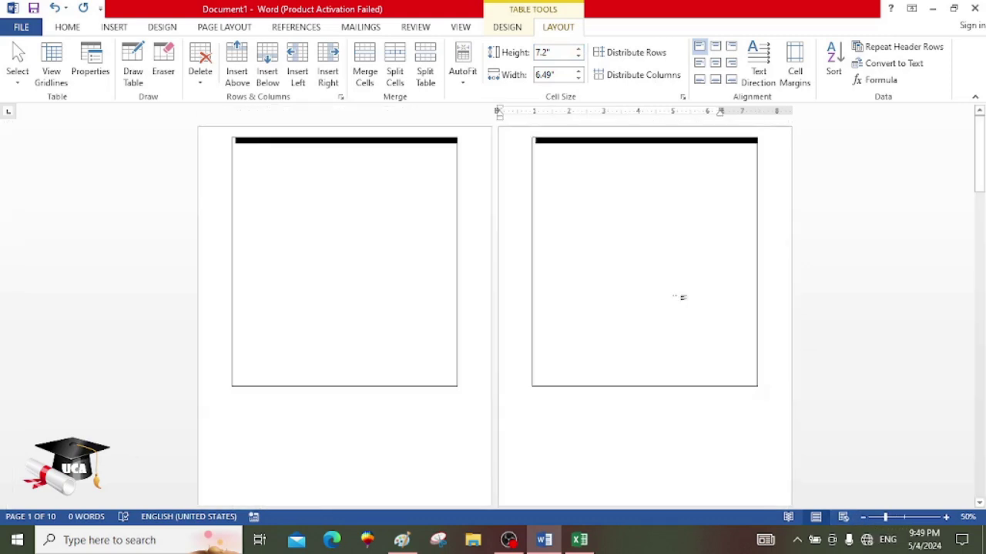
pyautogui.click(577, 51)
pyautogui.click(577, 51)
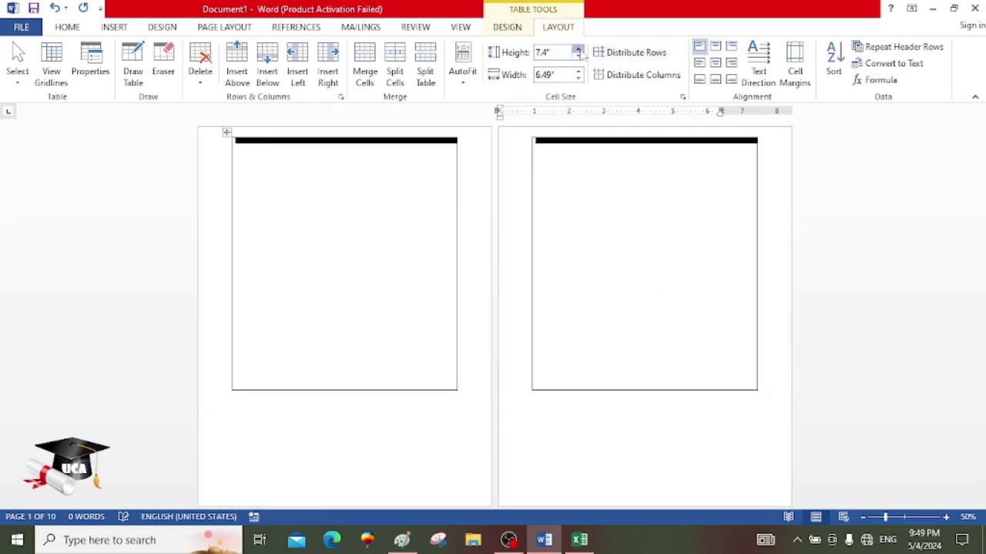
pyautogui.click(578, 51)
pyautogui.click(577, 51)
pyautogui.click(578, 51)
pyautogui.click(578, 51)
pyautogui.click(577, 50)
pyautogui.click(578, 51)
pyautogui.click(578, 50)
pyautogui.click(578, 51)
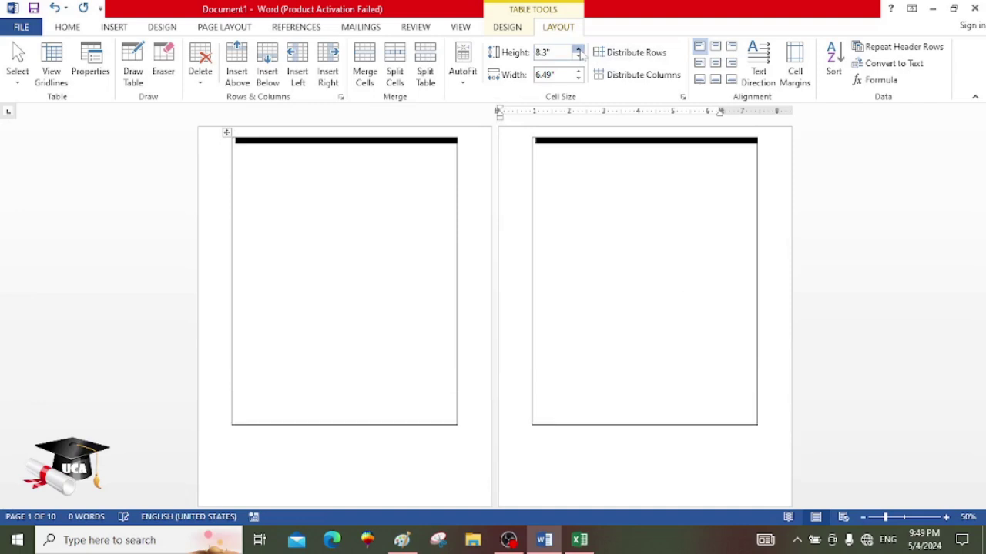
pyautogui.click(577, 51)
pyautogui.click(578, 51)
pyautogui.click(577, 51)
pyautogui.click(578, 50)
pyautogui.click(578, 51)
pyautogui.click(578, 51)
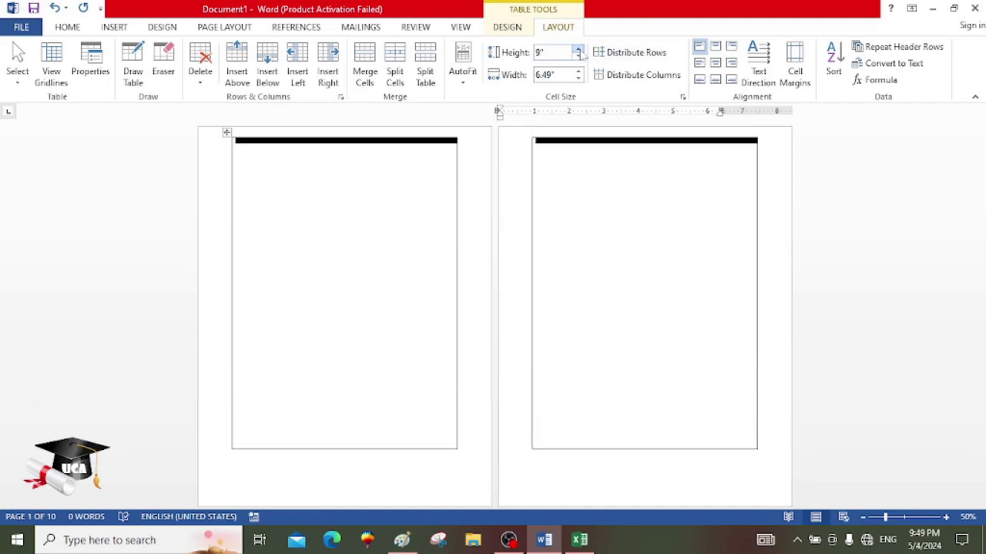
pyautogui.click(578, 51)
pyautogui.click(578, 50)
pyautogui.click(577, 51)
pyautogui.click(578, 51)
pyautogui.click(577, 51)
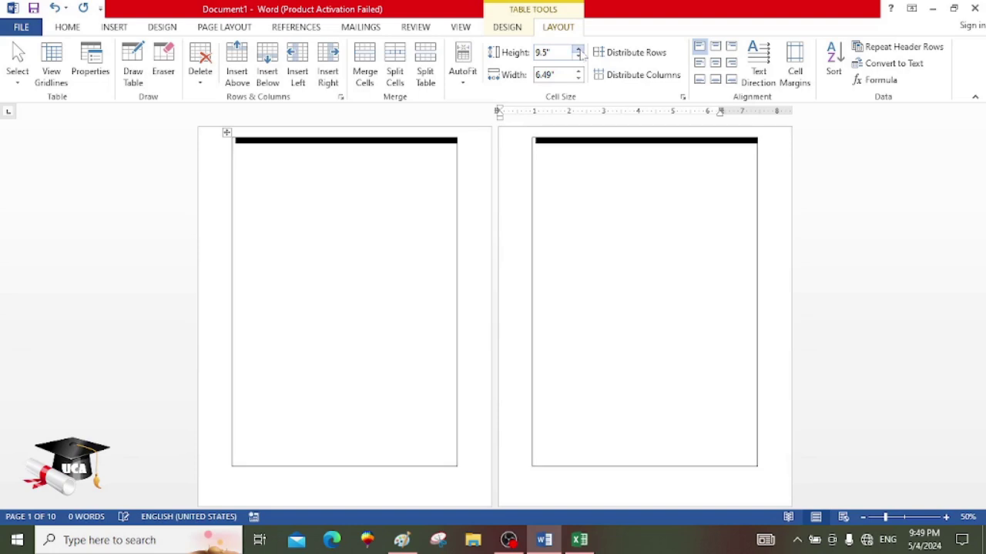
pyautogui.click(577, 51)
pyautogui.click(577, 51)
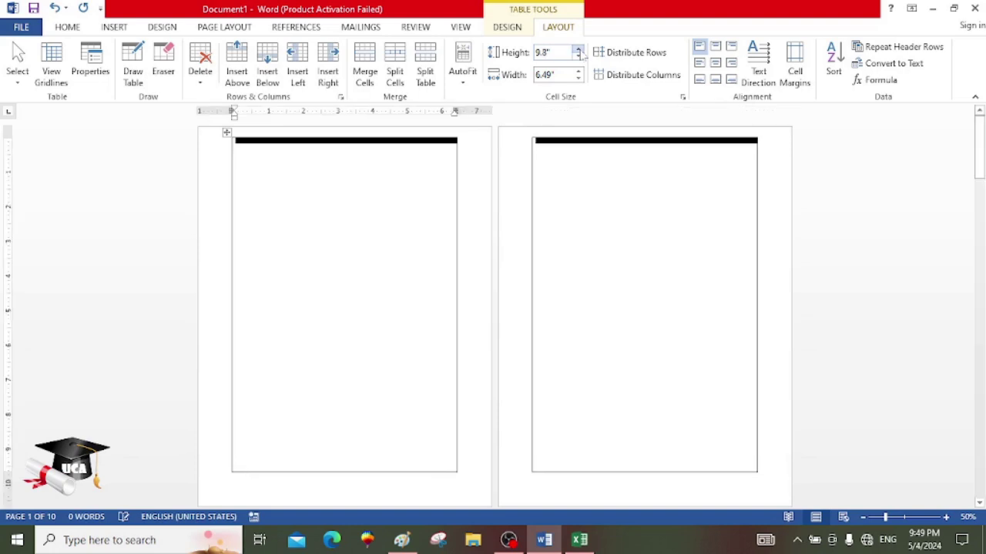
pyautogui.moveTo(982, 151)
pyautogui.mouseDown()
pyautogui.moveTo(983, 162)
pyautogui.moveTo(984, 143)
pyautogui.mouseUp()
pyautogui.click(578, 49)
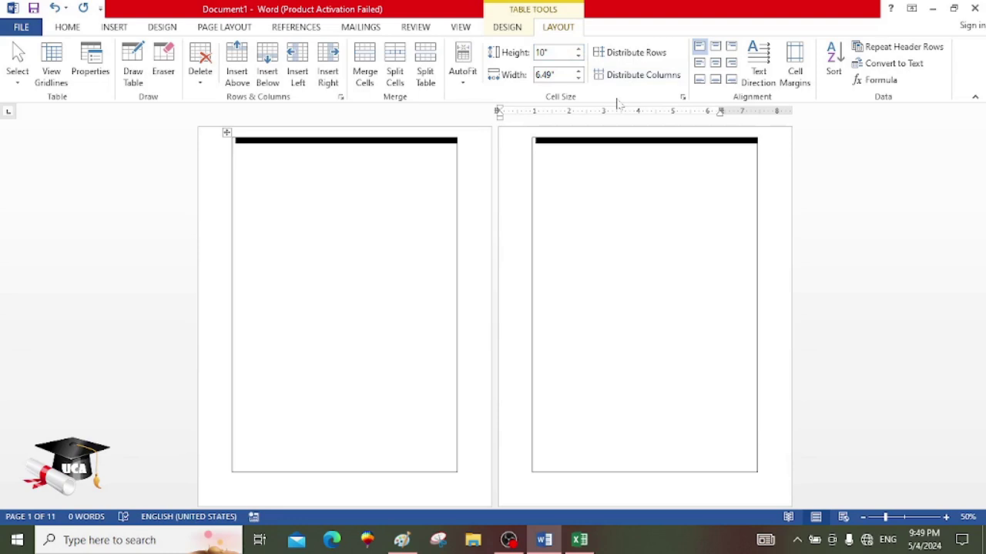
# Set the width of the selected table cells to 7"
pyautogui.click(579, 72)
pyautogui.click(578, 71)
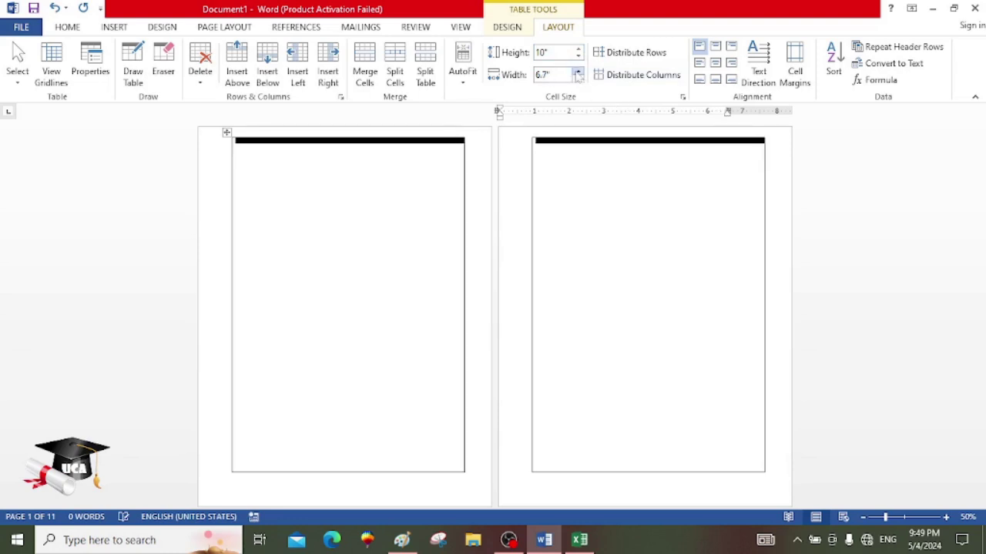
pyautogui.click(578, 72)
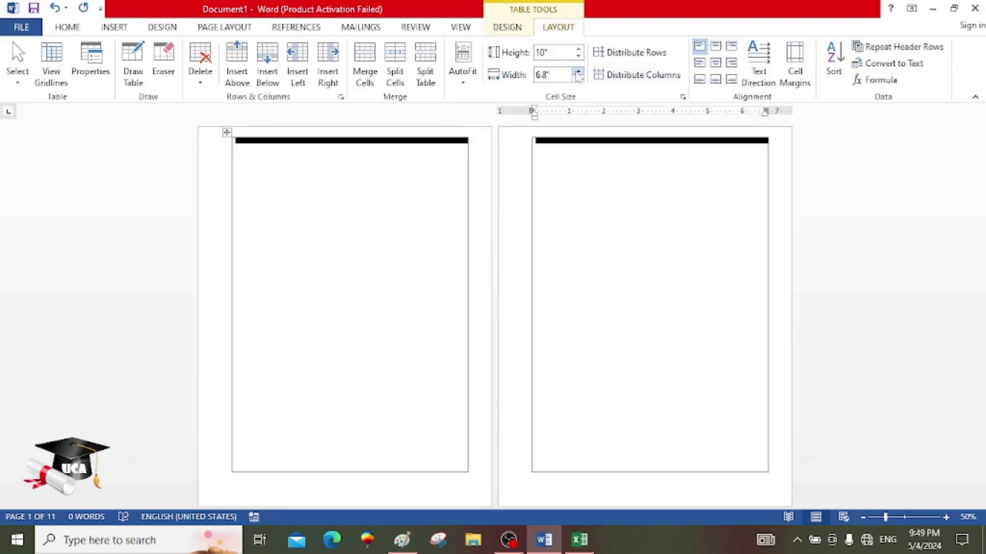
pyautogui.click(578, 72)
pyautogui.click(579, 71)
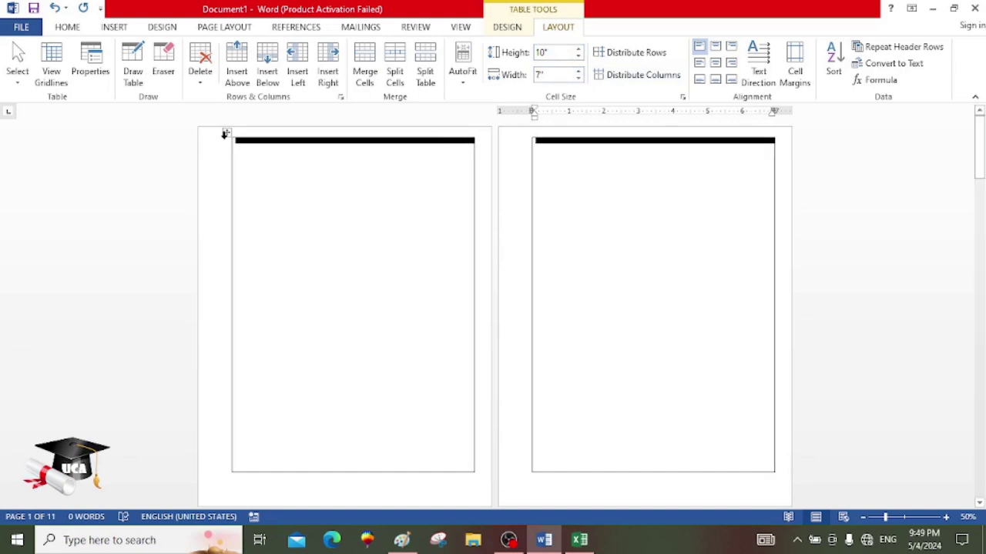
# Try to move the whole table slightly toward the upper-left corner of the page
pyautogui.moveTo(225, 136); pyautogui.dragTo(191, 123)
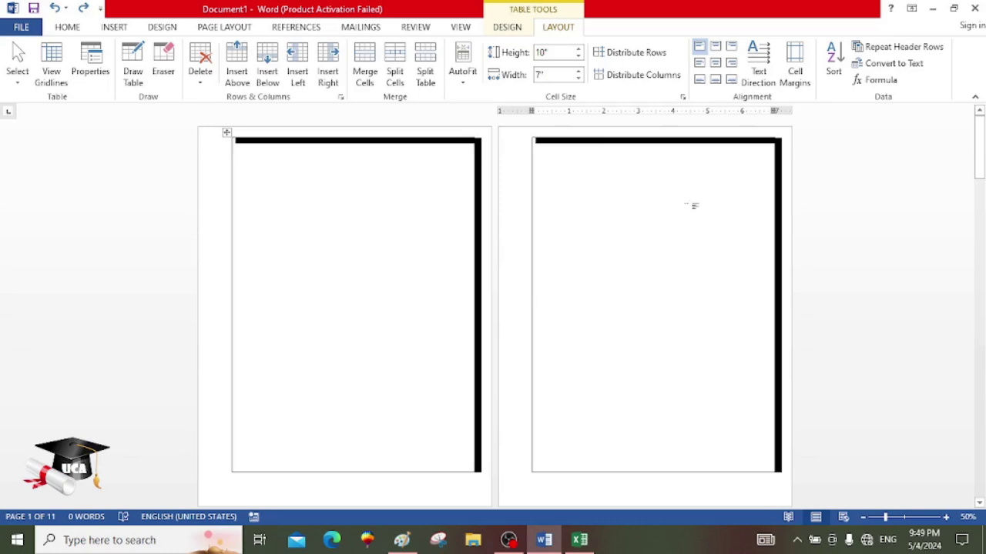
pyautogui.click(946, 518)
pyautogui.click(946, 518)
pyautogui.click(946, 518)
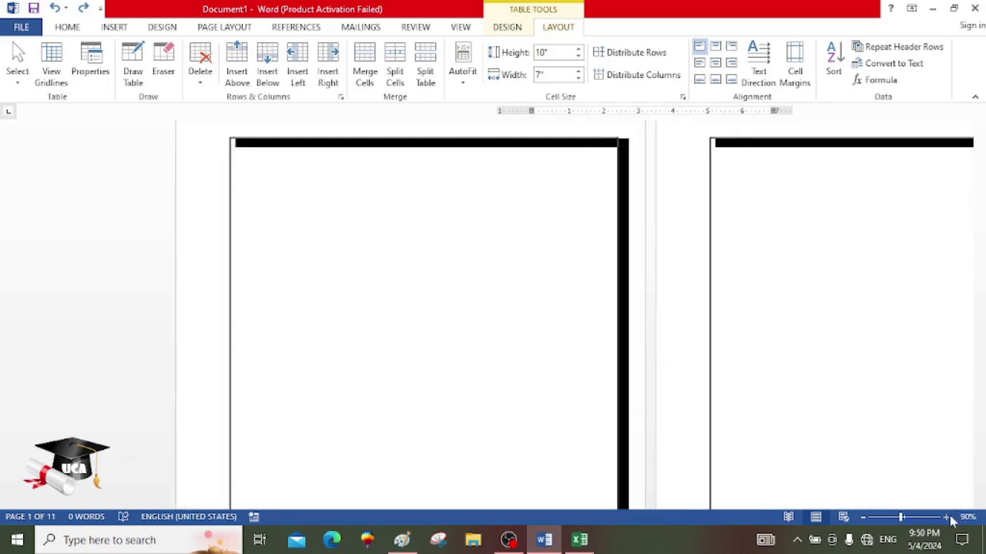
pyautogui.click(946, 517)
pyautogui.click(946, 518)
pyautogui.click(946, 517)
pyautogui.click(423, 271)
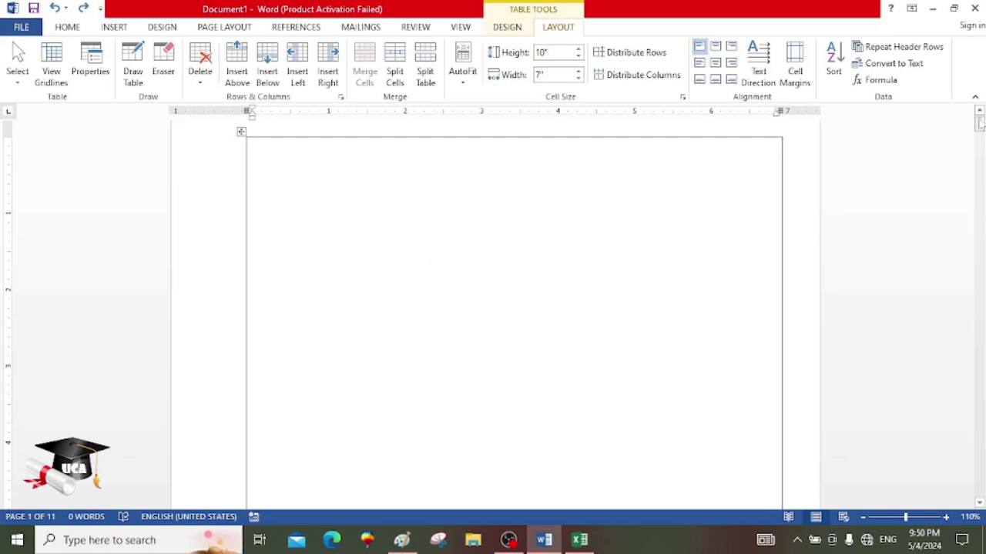
pyautogui.click(978, 112)
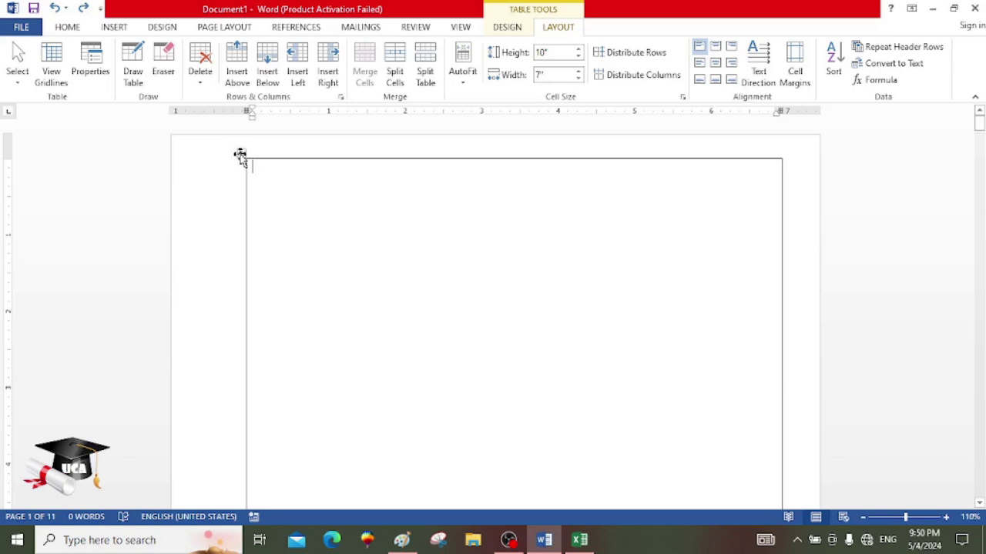
pyautogui.moveTo(241, 156); pyautogui.dragTo(229, 154)
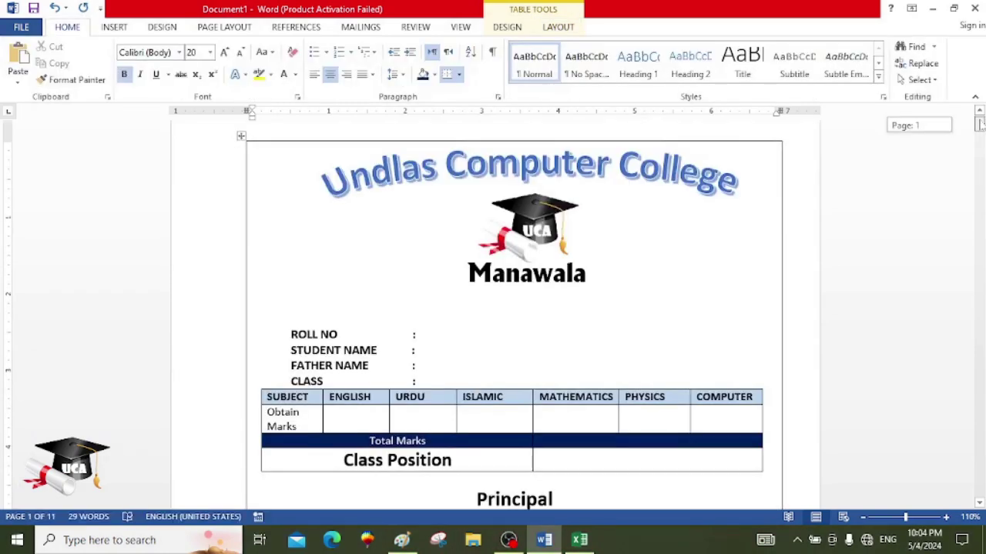
# Shift the word "Principal" to the right end of its line below the marks table and add an empty line under it
pyautogui.moveTo(979, 123); pyautogui.dragTo(980, 126)
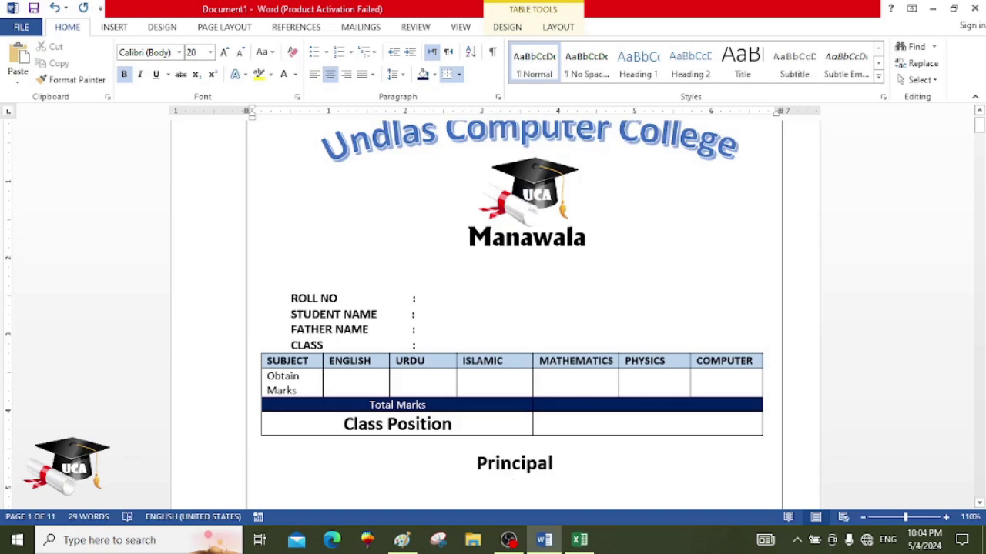
pyautogui.click(480, 462)
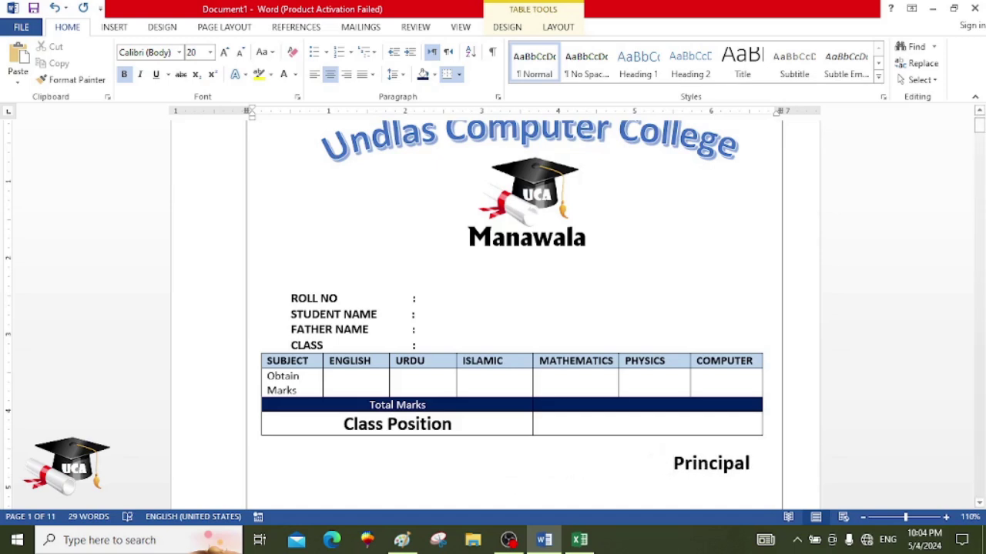
pyautogui.click(751, 463)
pyautogui.press('Return')
# Insert the signature picture from the Desktop below "Principal" and shrink it to about 0.54" high by 0.77" wide
pyautogui.click(113, 26)
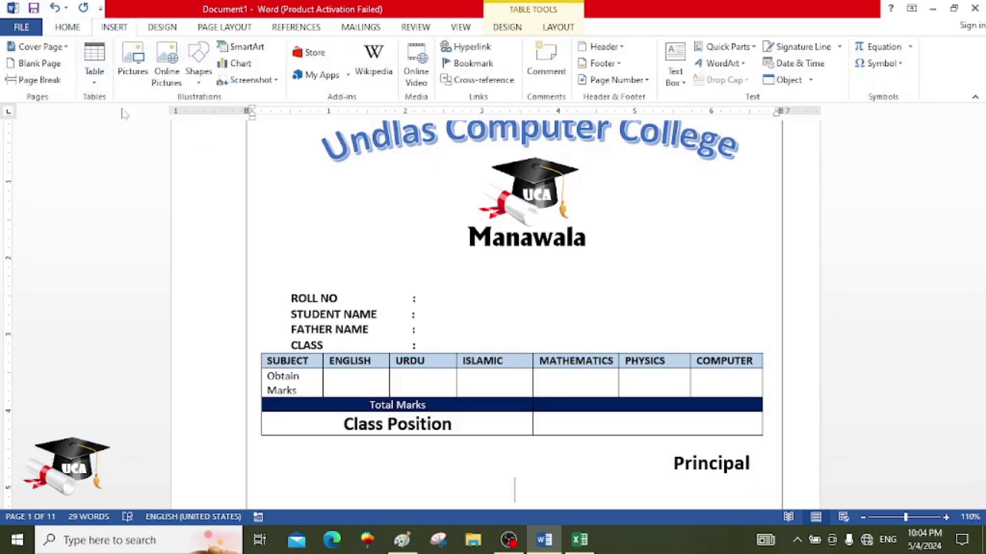
pyautogui.click(132, 65)
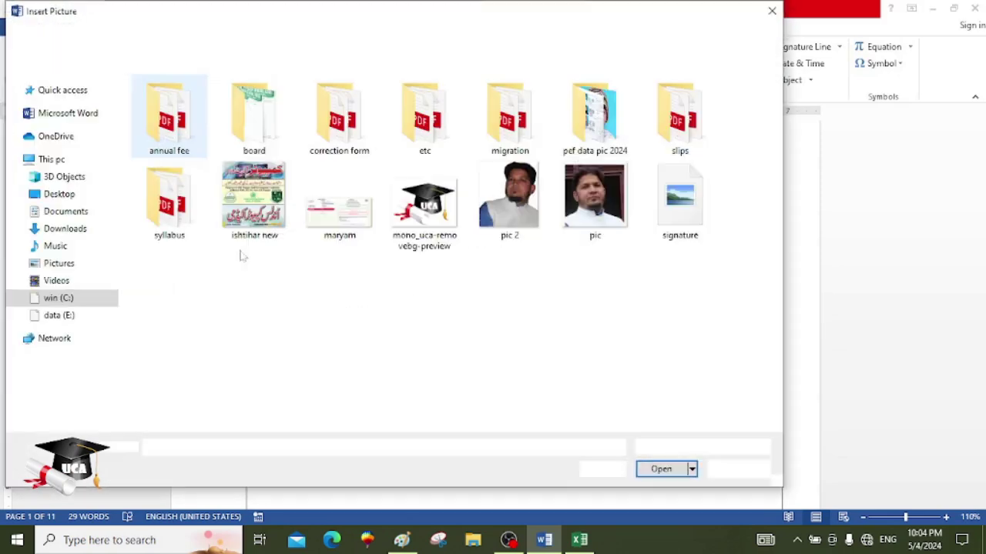
pyautogui.click(671, 219)
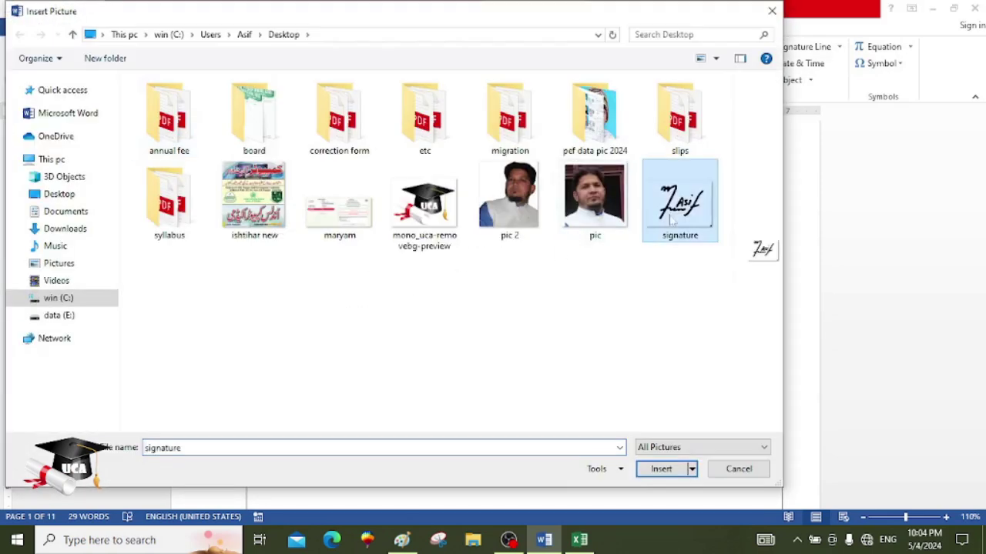
pyautogui.click(659, 472)
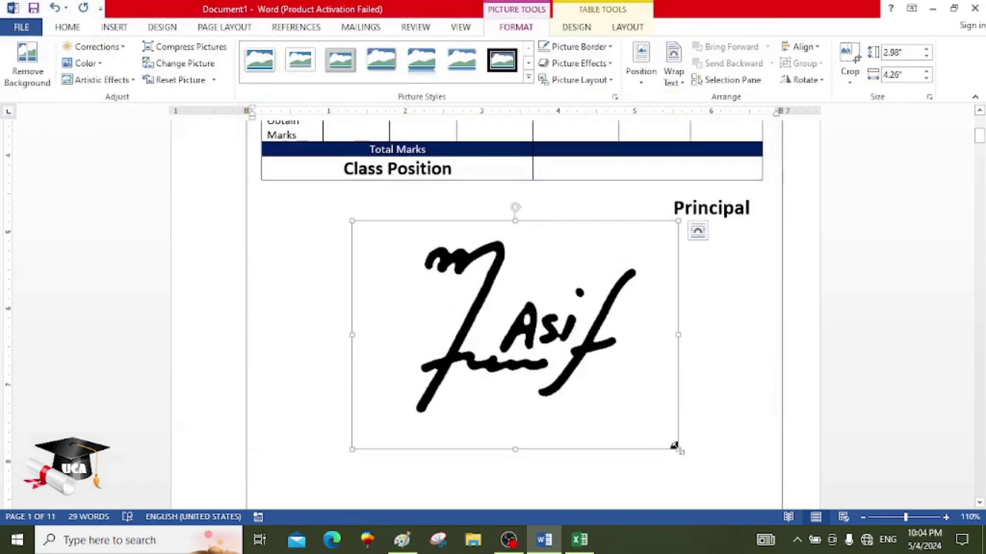
pyautogui.moveTo(674, 447)
pyautogui.mouseDown()
pyautogui.moveTo(508, 321)
pyautogui.moveTo(466, 247)
pyautogui.moveTo(482, 240)
pyautogui.moveTo(506, 258)
pyautogui.mouseUp()
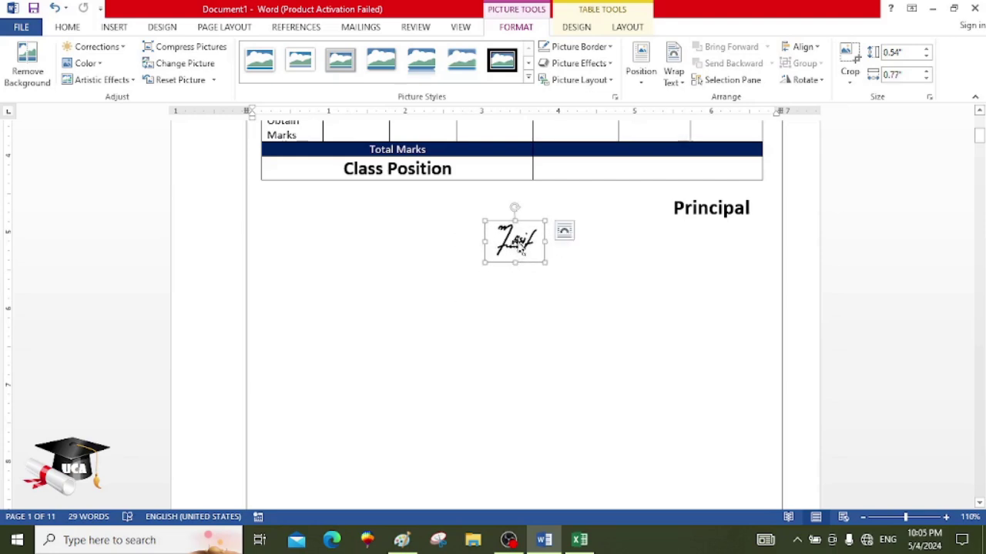
# Set the signature picture's text wrapping to In Front of Text and move it directly below "Principal"
pyautogui.click(674, 77)
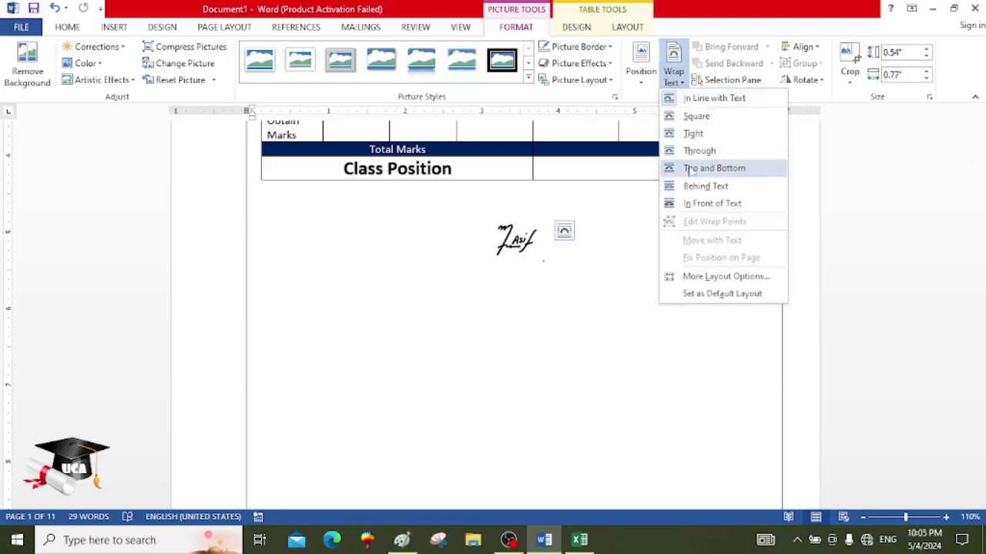
pyautogui.click(710, 203)
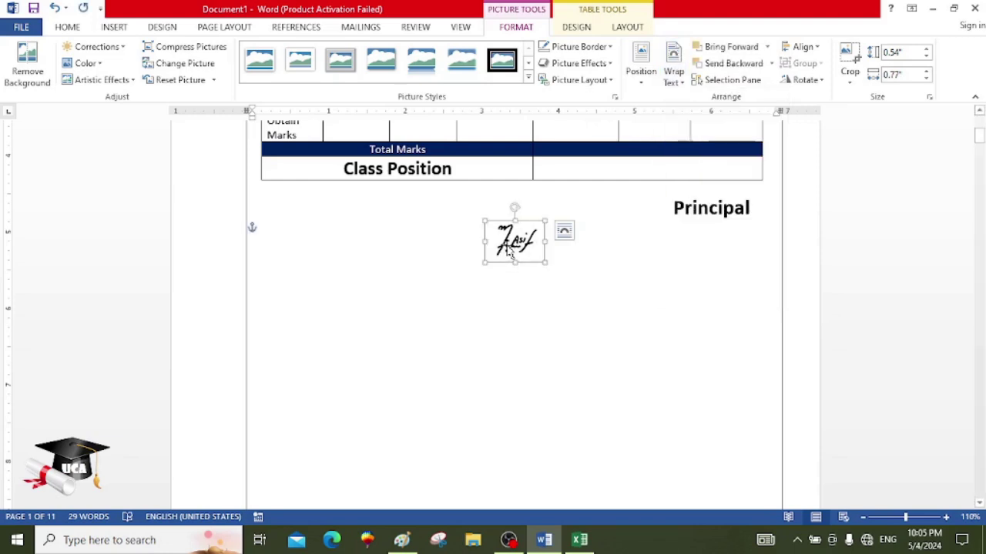
pyautogui.moveTo(507, 244); pyautogui.dragTo(706, 248)
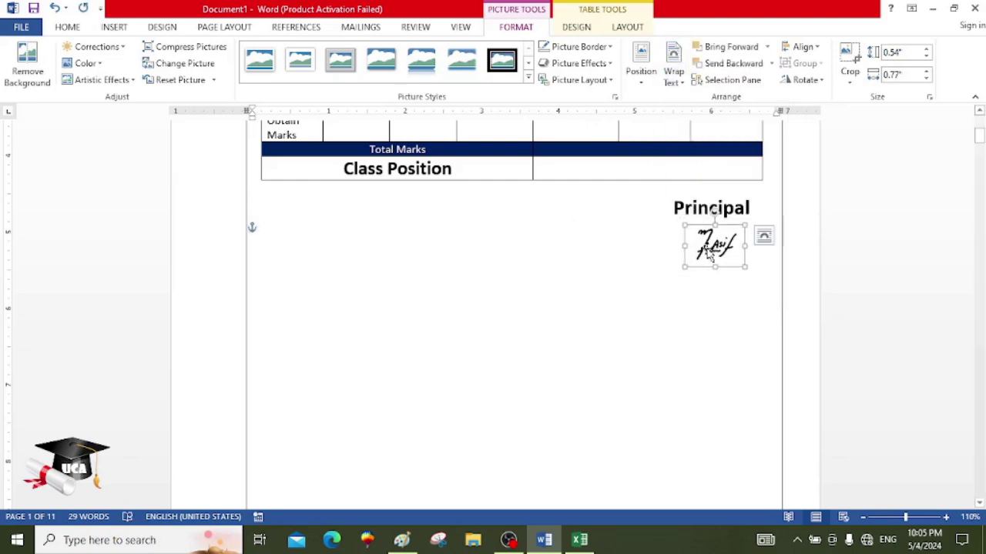
pyautogui.click(515, 255)
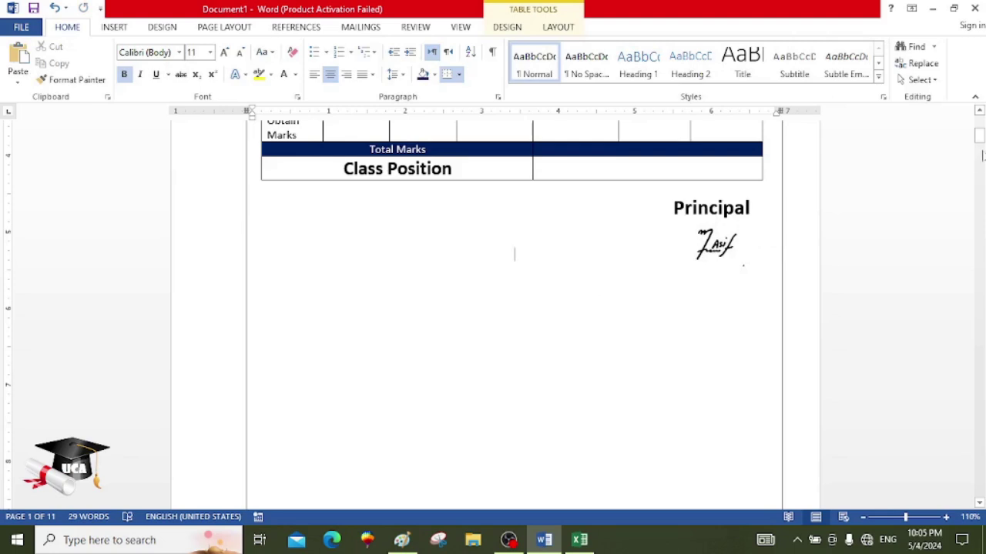
# Reduce the height of the outer table cell that frames the result card to 5.4"
pyautogui.moveTo(982, 156); pyautogui.dragTo(981, 143)
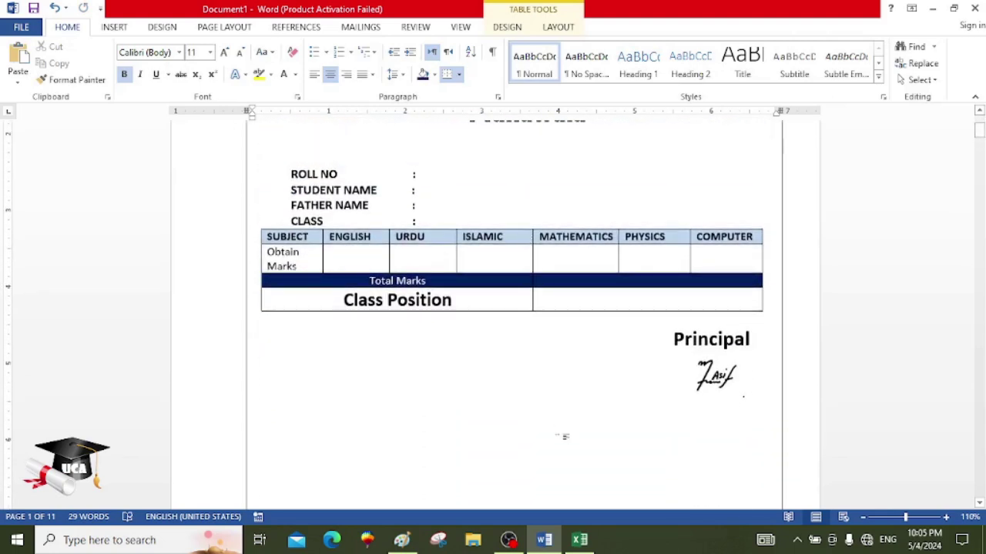
pyautogui.click(552, 34)
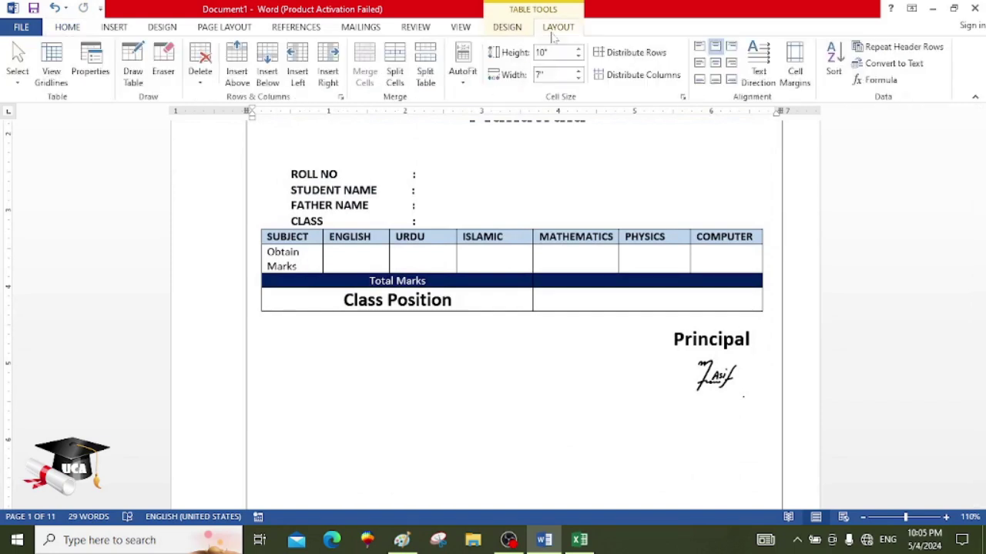
pyautogui.click(577, 57)
pyautogui.click(578, 57)
pyautogui.click(577, 58)
pyautogui.click(578, 58)
pyautogui.click(577, 58)
pyautogui.click(577, 57)
pyautogui.click(578, 57)
pyautogui.click(577, 58)
pyautogui.click(577, 58)
pyautogui.click(577, 58)
pyautogui.click(578, 58)
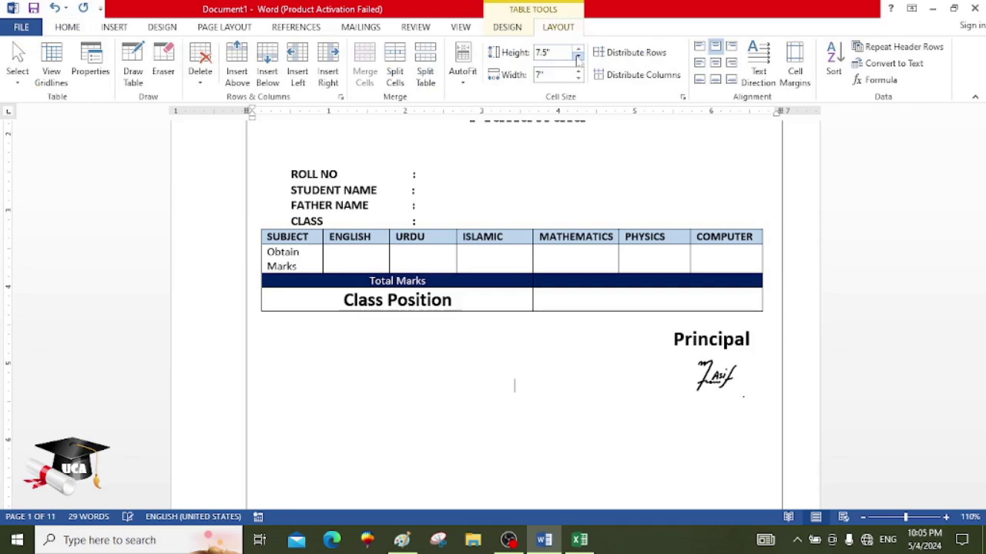
pyautogui.click(577, 58)
pyautogui.click(577, 58)
pyautogui.click(577, 58)
pyautogui.click(577, 58)
pyautogui.click(578, 58)
pyautogui.click(577, 58)
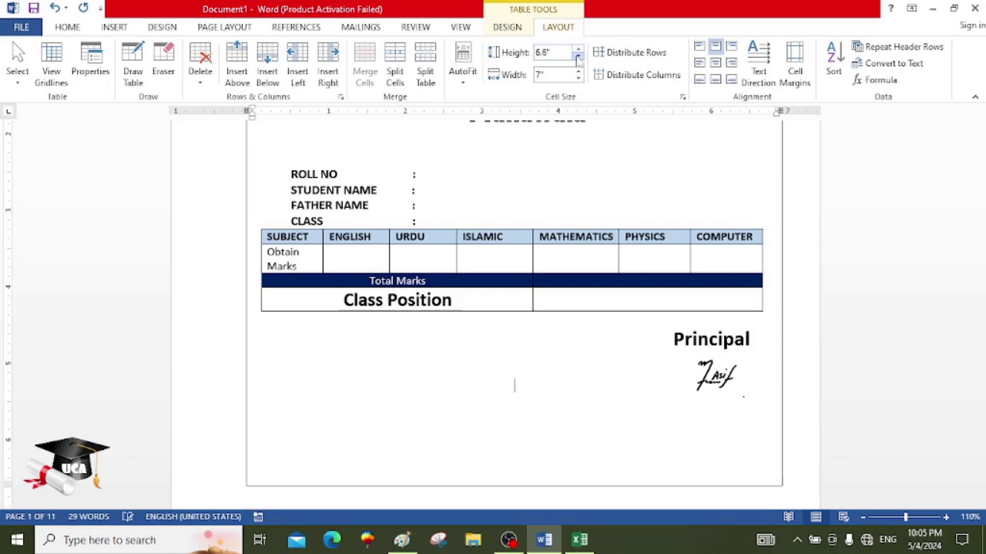
pyautogui.click(578, 58)
pyautogui.click(577, 58)
pyautogui.click(577, 57)
pyautogui.click(578, 57)
pyautogui.click(577, 58)
pyautogui.click(577, 58)
pyautogui.click(577, 58)
pyautogui.click(577, 58)
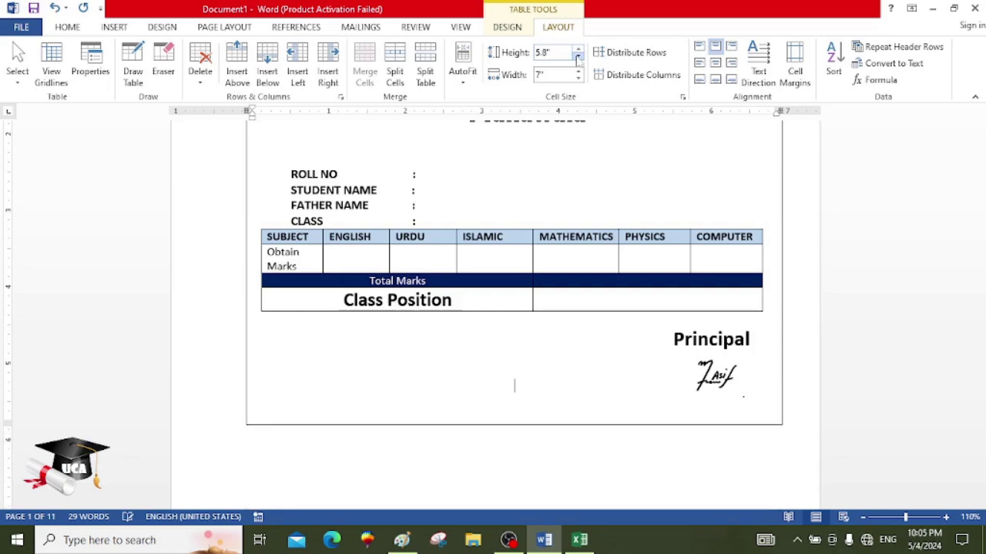
pyautogui.click(578, 58)
pyautogui.click(578, 58)
pyautogui.click(577, 58)
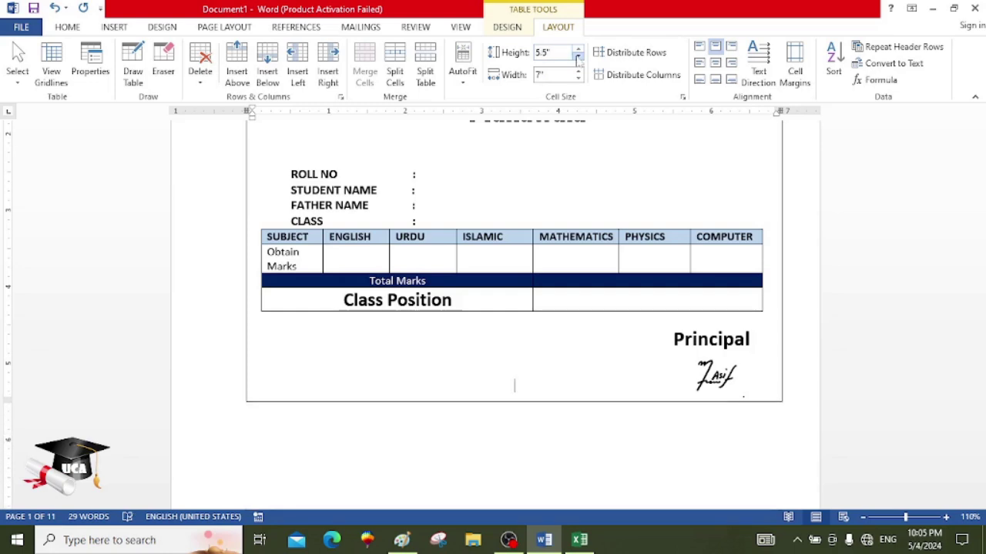
pyautogui.click(578, 57)
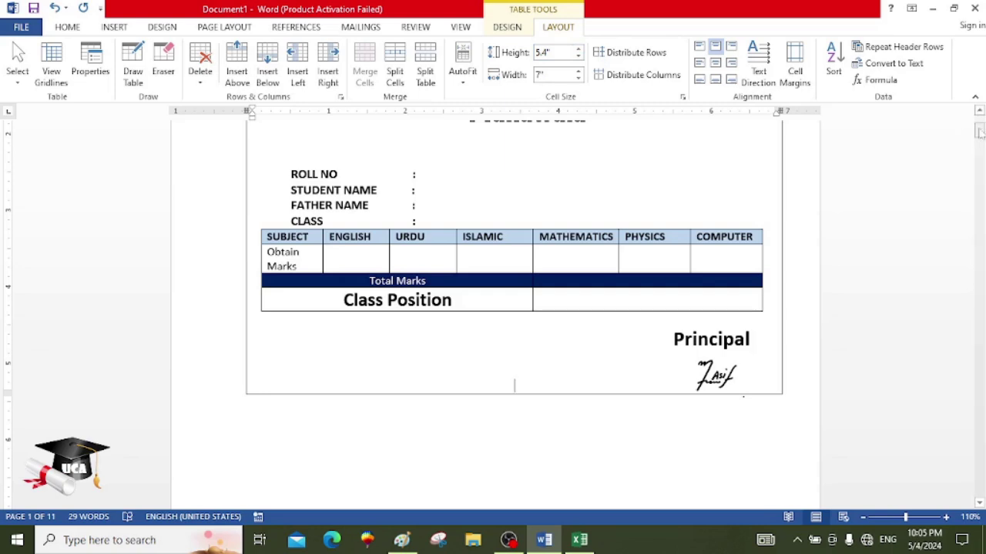
# Delete the two empty lines between "Manawala" and the "ROLL NO" line
pyautogui.moveTo(980, 133); pyautogui.dragTo(980, 121)
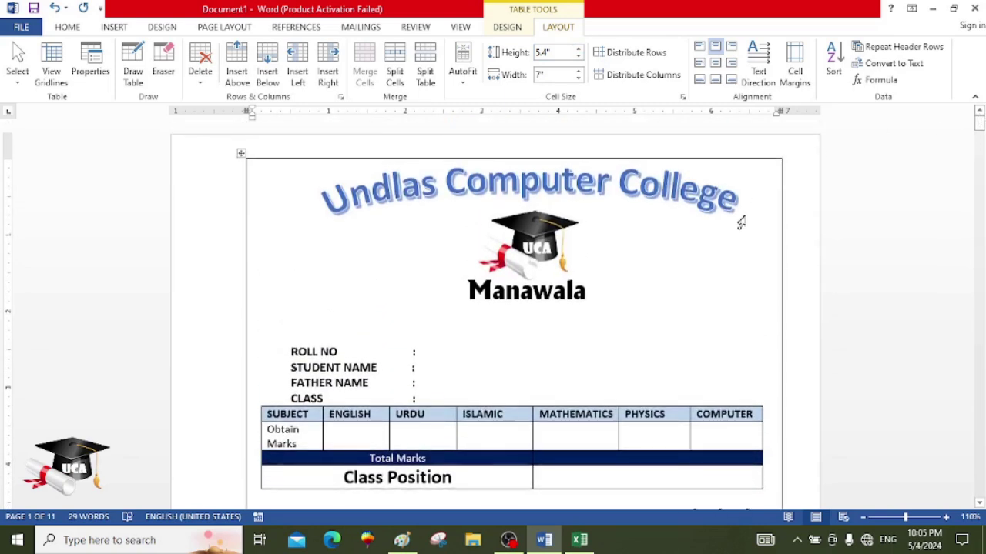
pyautogui.click(327, 316)
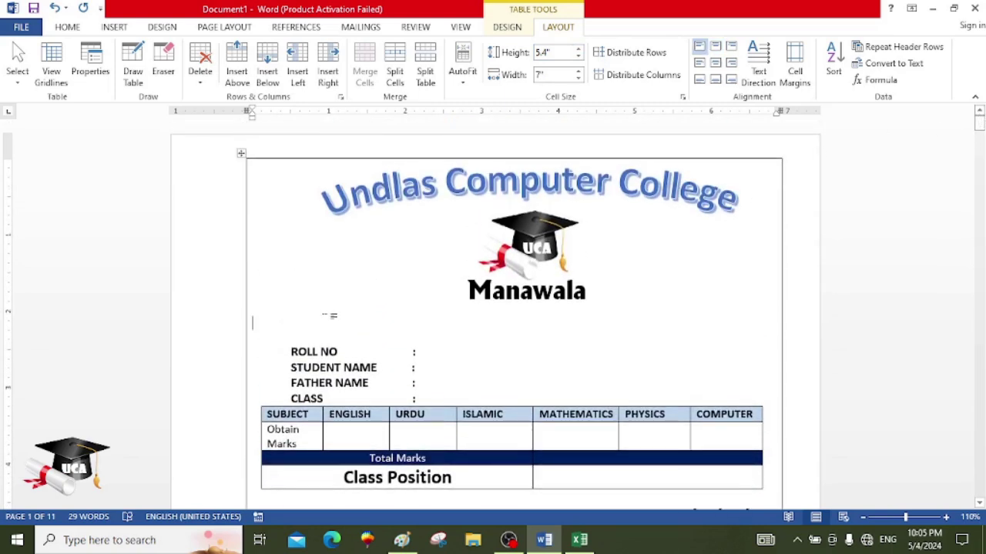
pyautogui.press('Delete')
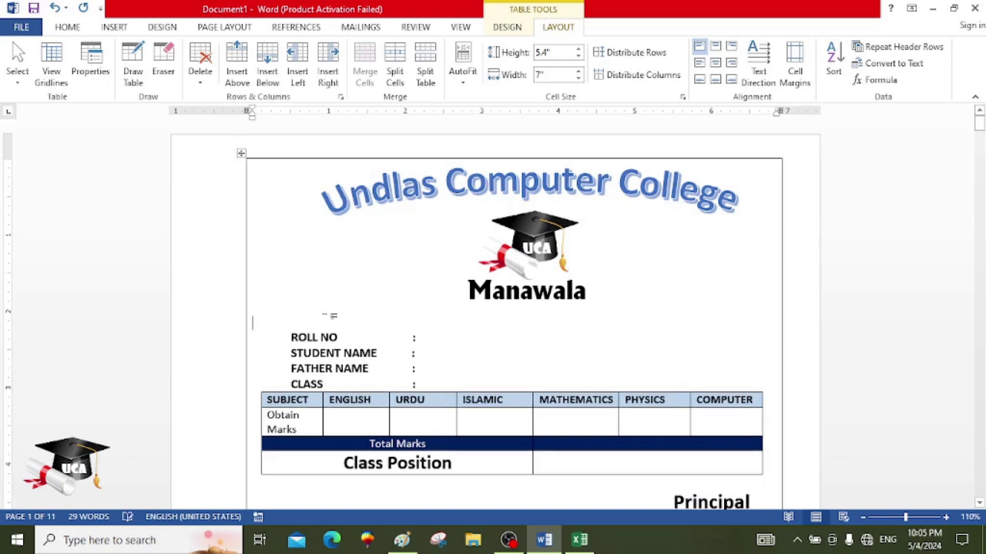
pyautogui.press('Delete')
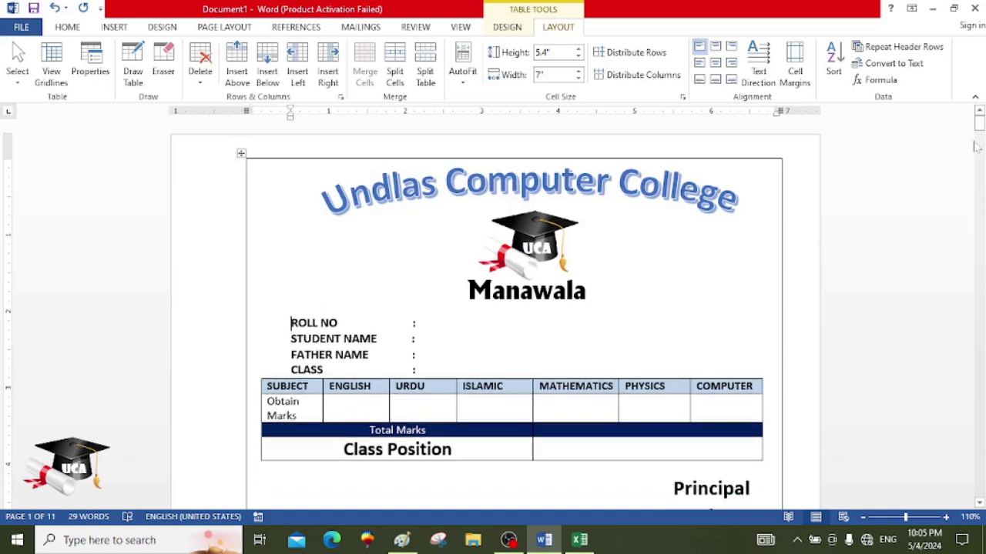
pyautogui.scroll(-3, 978, 504)
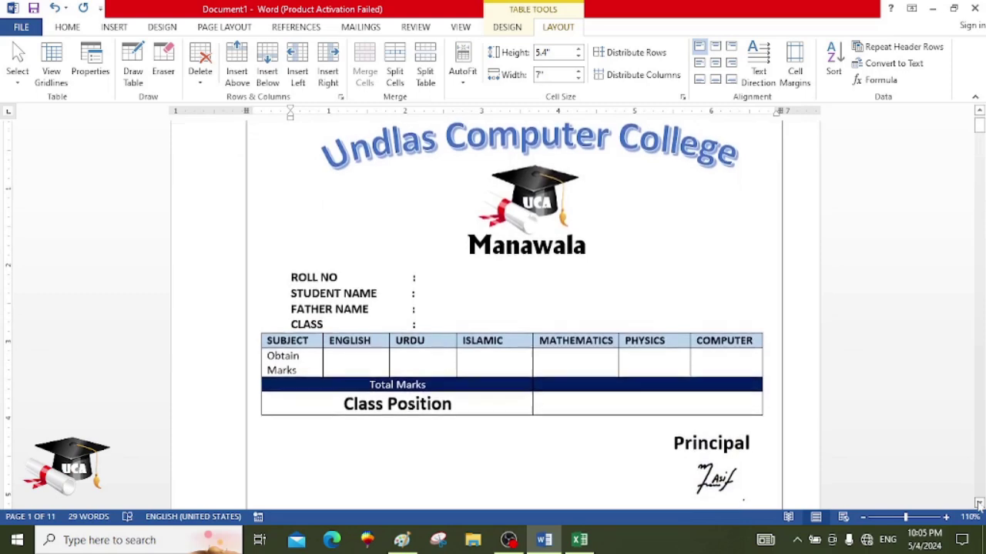
pyautogui.scroll(-3, 979, 504)
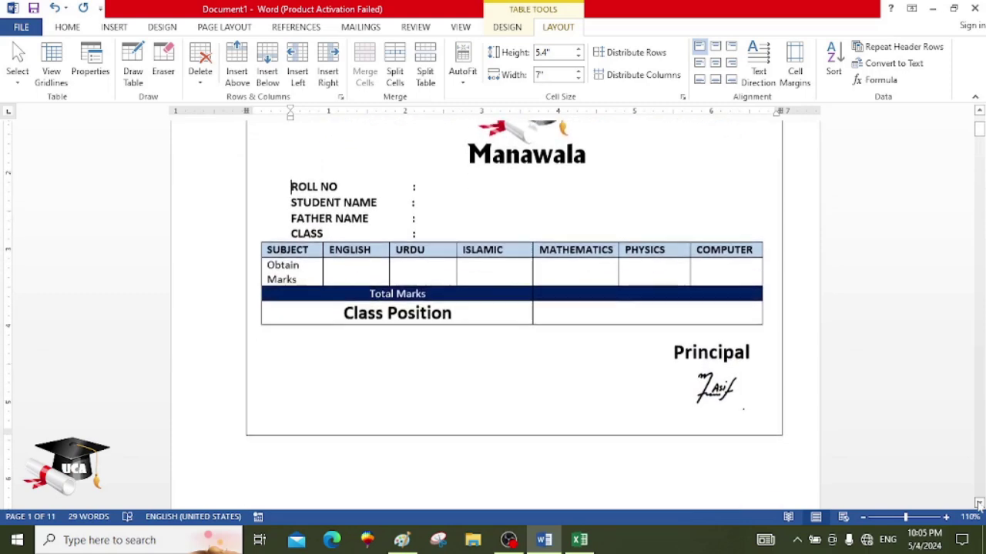
pyautogui.click(515, 371)
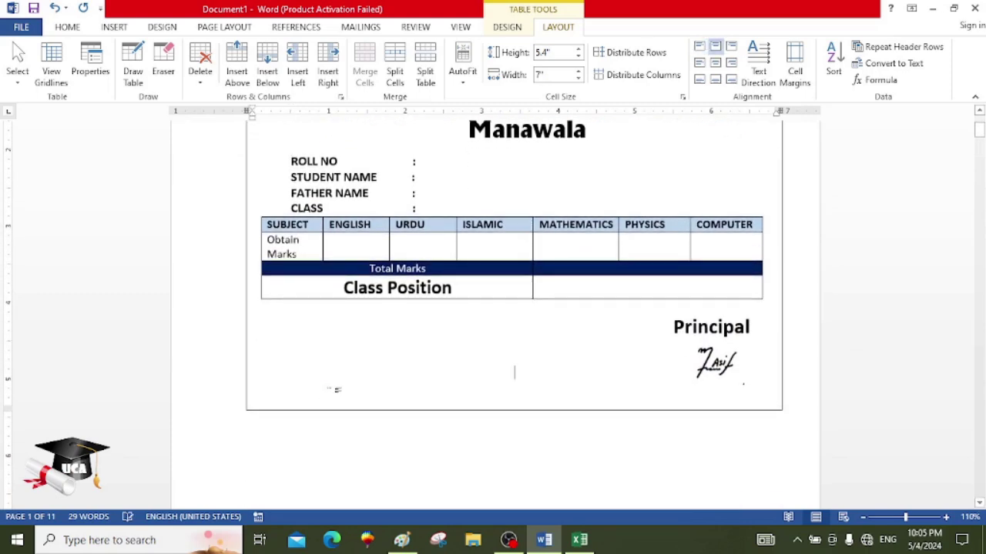
pyautogui.scroll(-5, 333, 390)
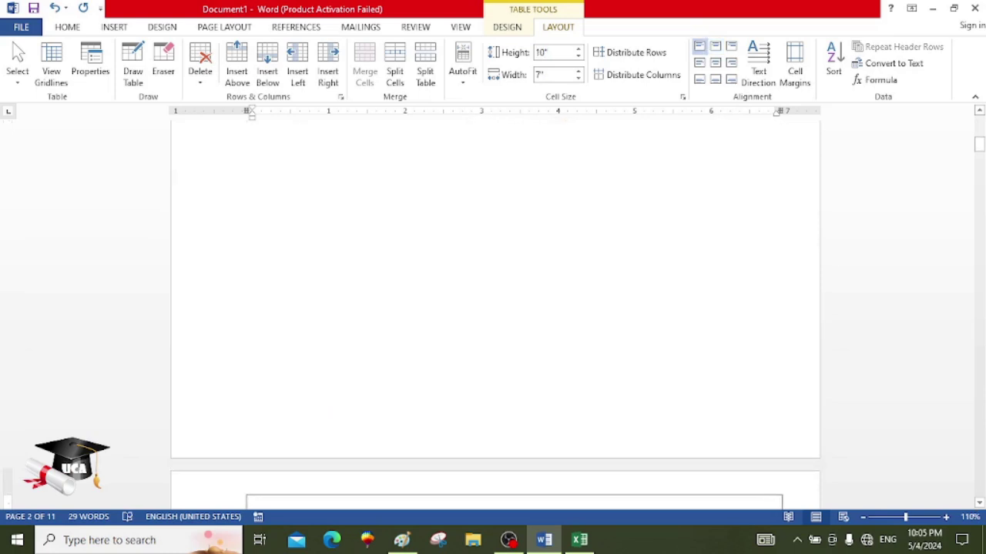
pyautogui.scroll(1, 335, 390)
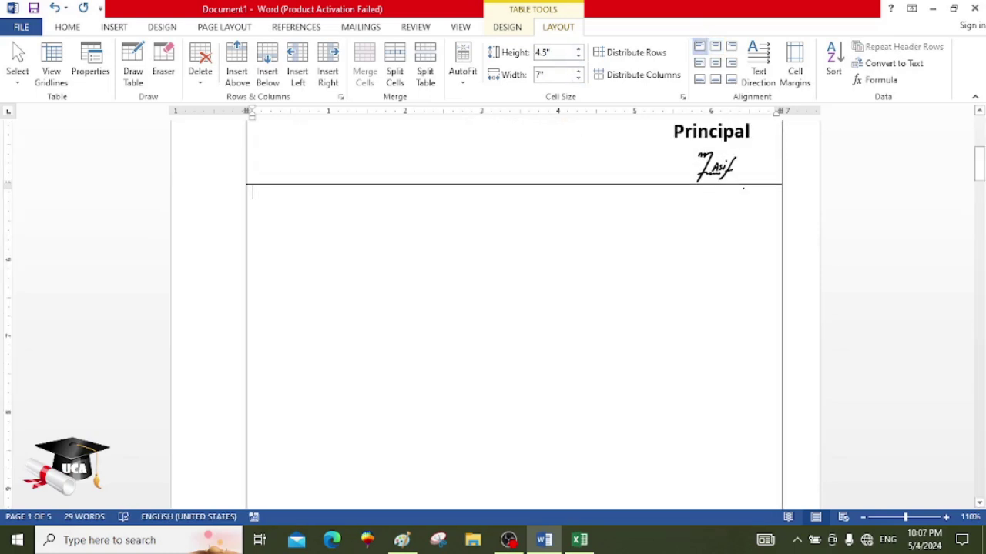
# Select the outer table's cells through to the last page and set their height to 4.9"
pyautogui.moveTo(980, 163)
pyautogui.mouseDown()
pyautogui.moveTo(980, 131)
pyautogui.moveTo(980, 184)
pyautogui.moveTo(980, 163)
pyautogui.mouseUp()
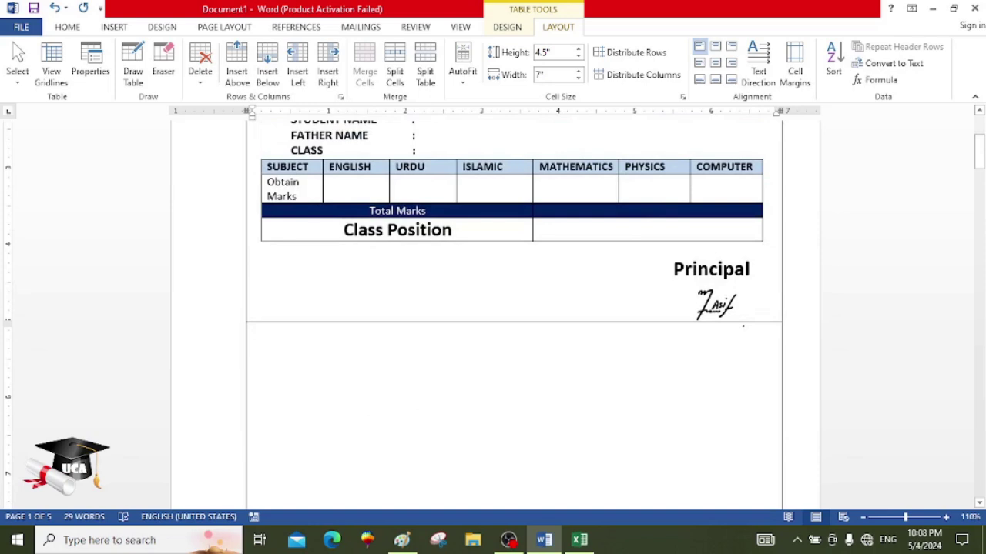
pyautogui.scroll(-10, 515, 308)
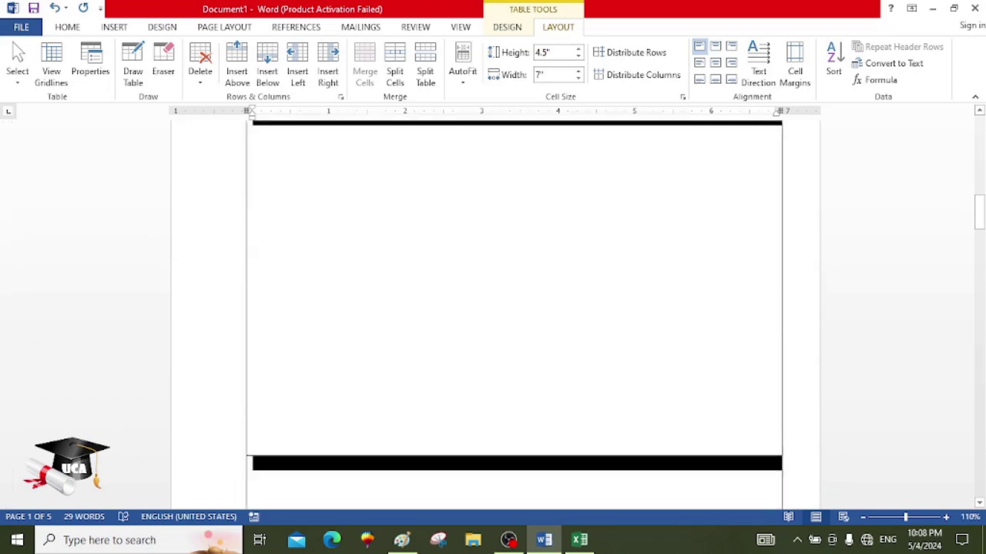
pyautogui.scroll(-10, 514, 308)
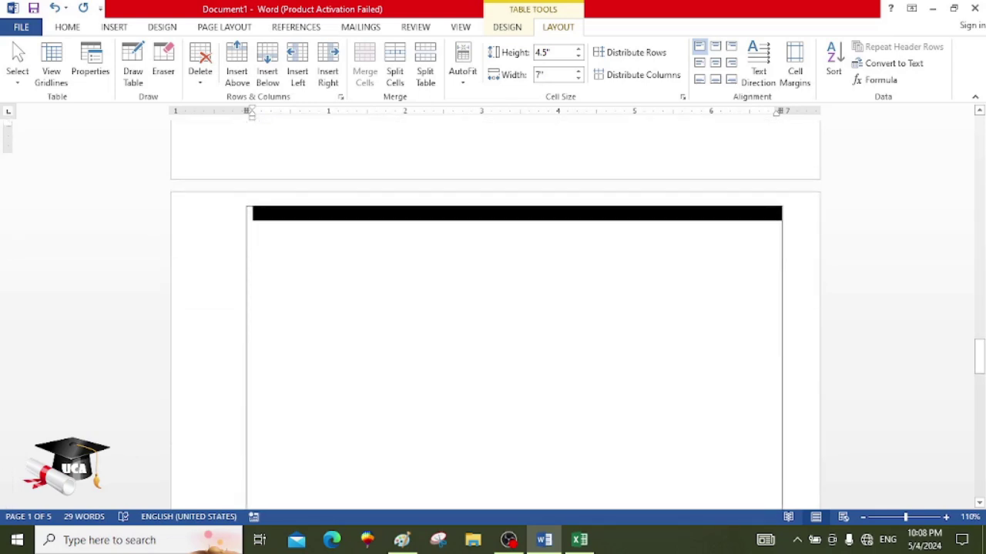
pyautogui.scroll(-10, 514, 308)
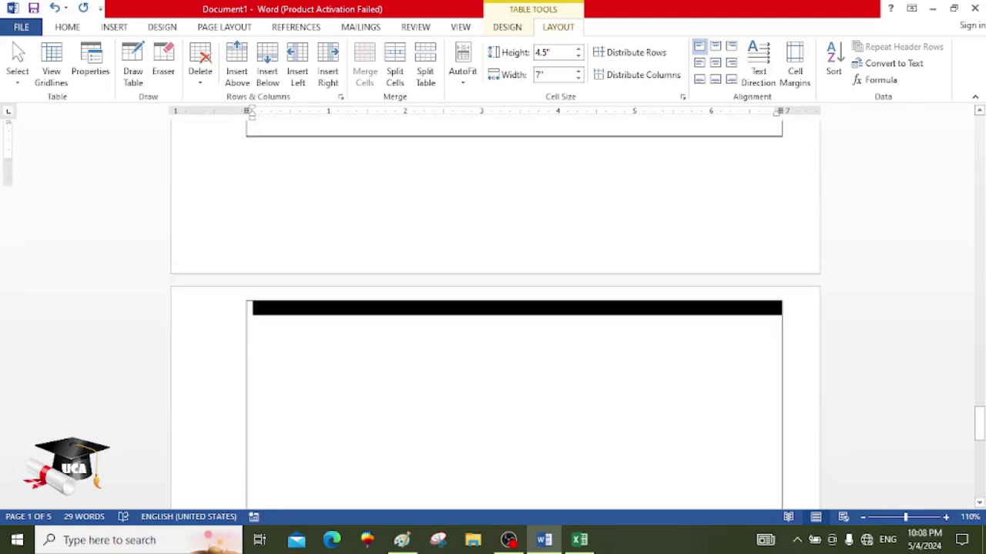
pyautogui.scroll(-6, 514, 308)
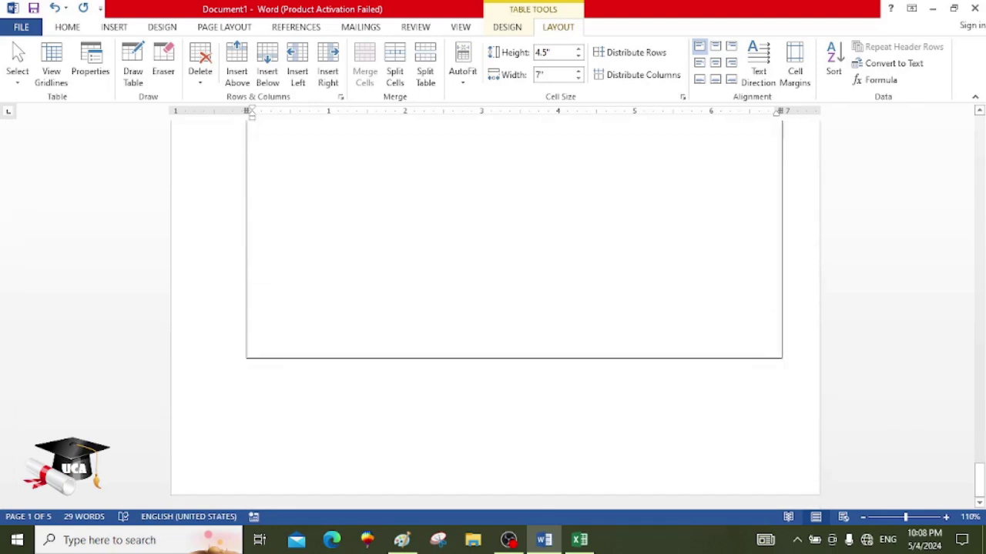
pyautogui.keyDown('shift'); pyautogui.click(467, 350); pyautogui.keyUp('shift')
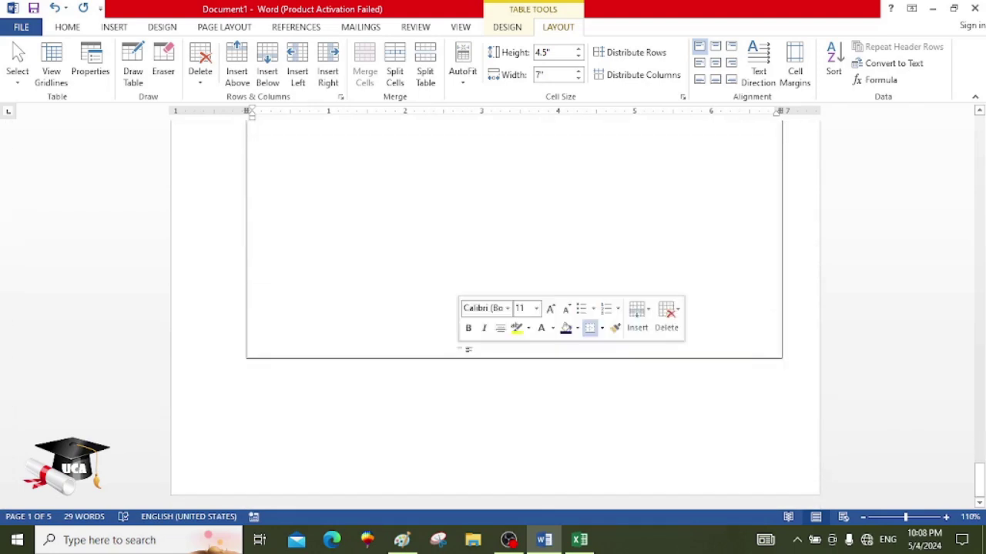
pyautogui.click(578, 49)
pyautogui.click(578, 49)
pyautogui.click(578, 48)
pyautogui.click(578, 48)
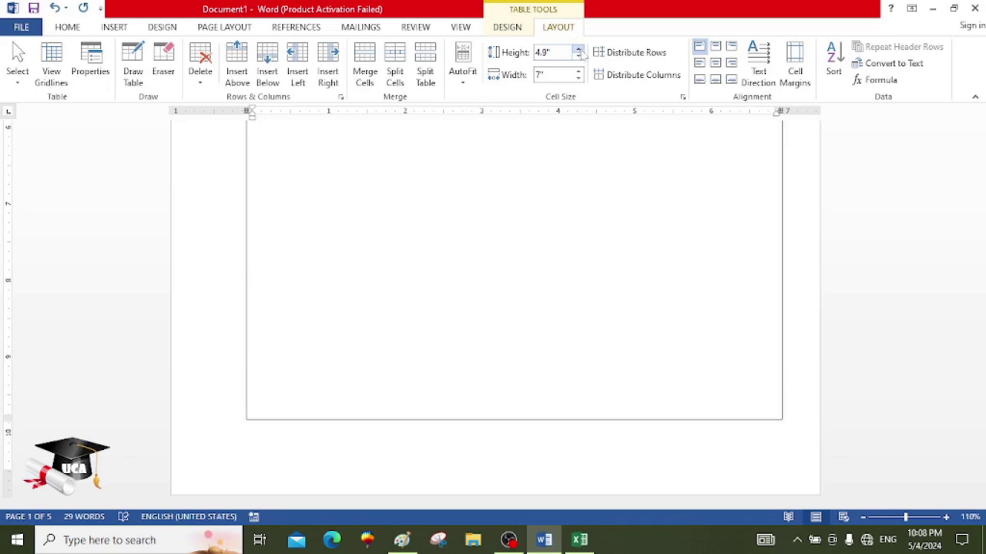
# Place the cursor after the colon of "STUDENT NAME" on the first card and bring up the mail merge commands
pyautogui.moveTo(980, 481); pyautogui.dragTo(979, 145)
pyautogui.click(415, 265)
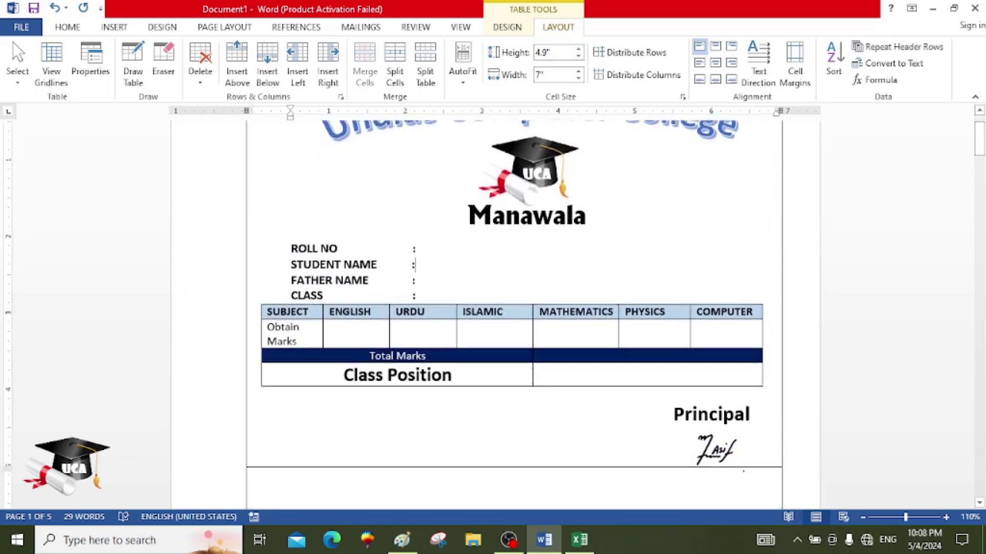
pyautogui.click(363, 27)
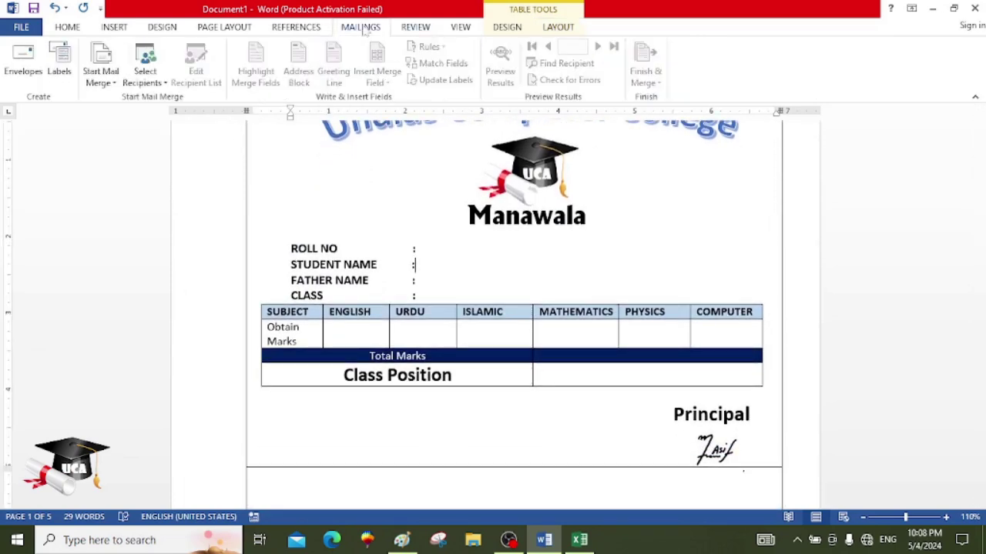